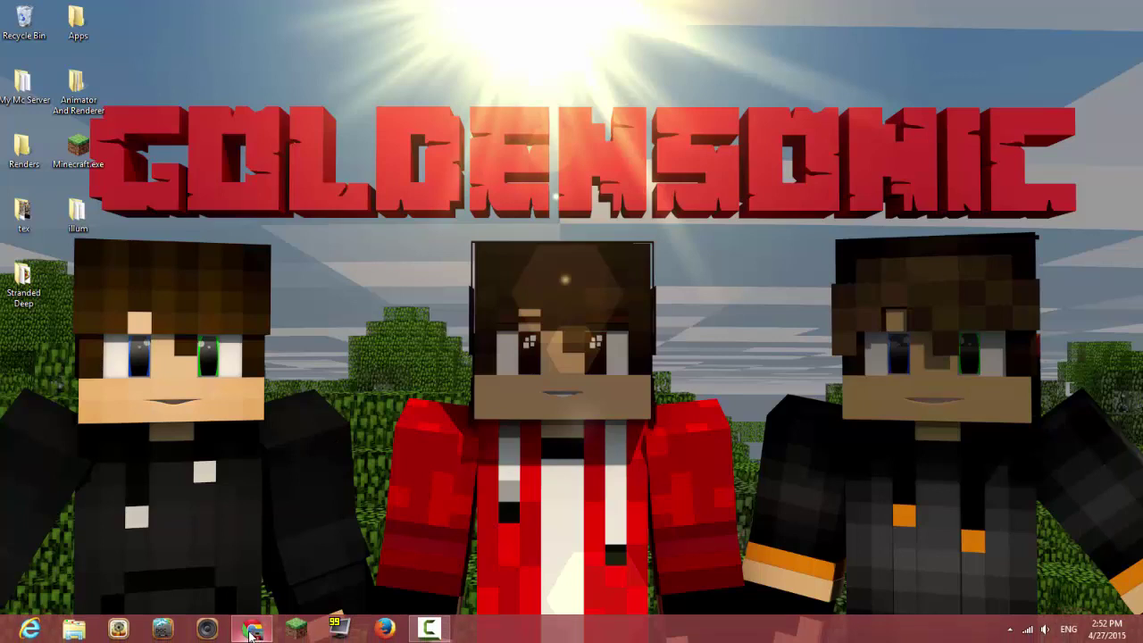
Bring back the MediaFire page and start downloading Minecraft.exe (1.06 MB).
{"action": "mouse_move", "coordinate": [251, 632]}
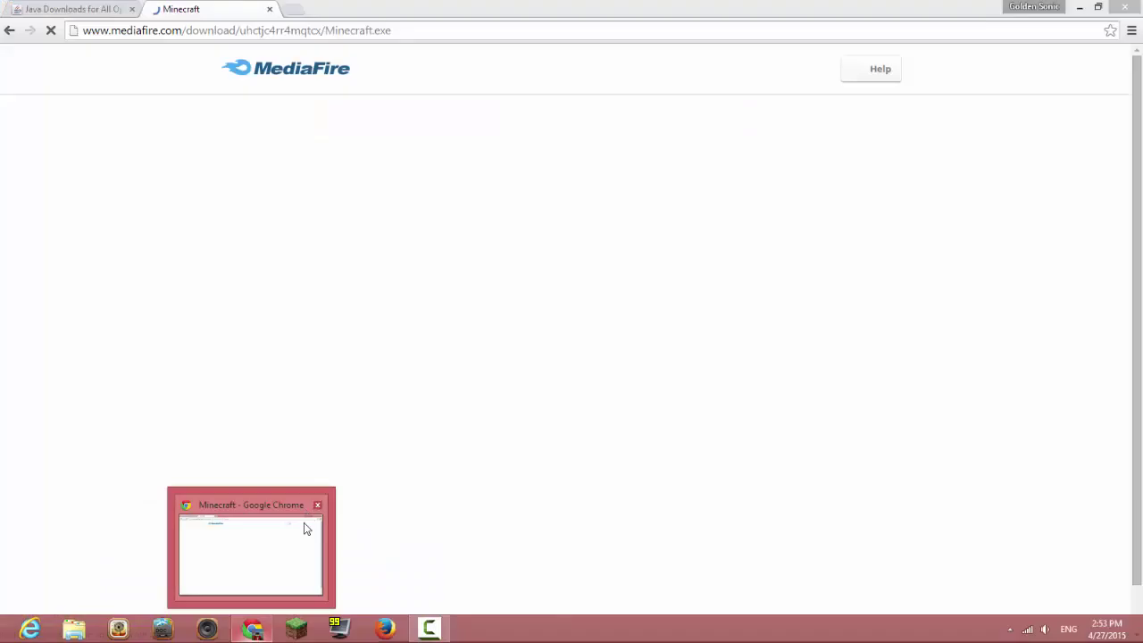
{"action": "left_click", "coordinate": [295, 527]}
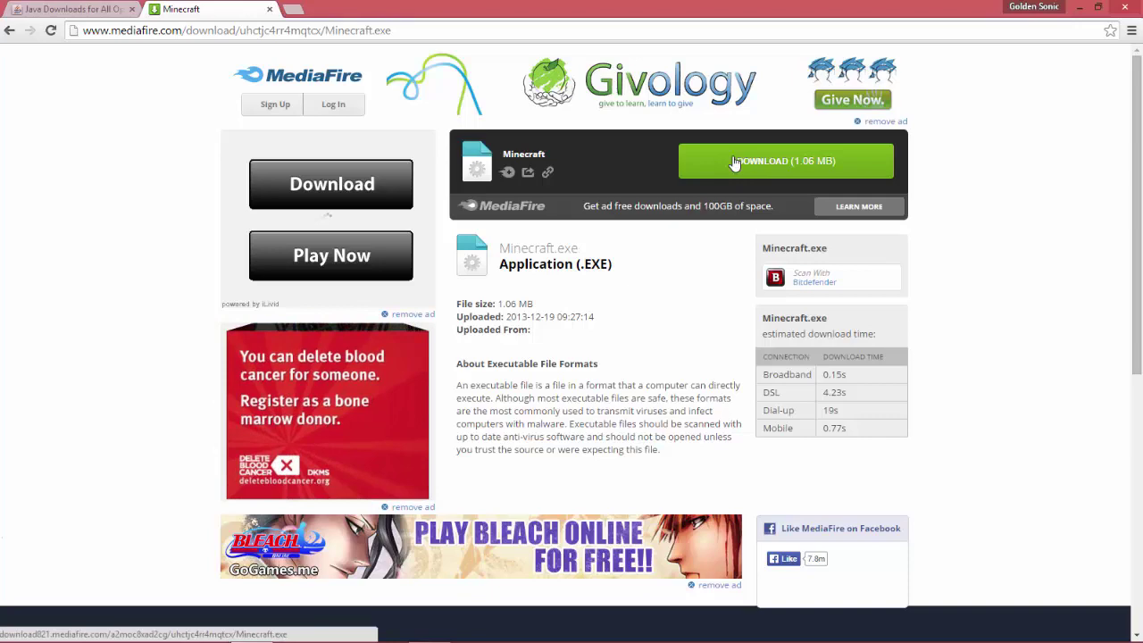
{"action": "left_click", "coordinate": [802, 170]}
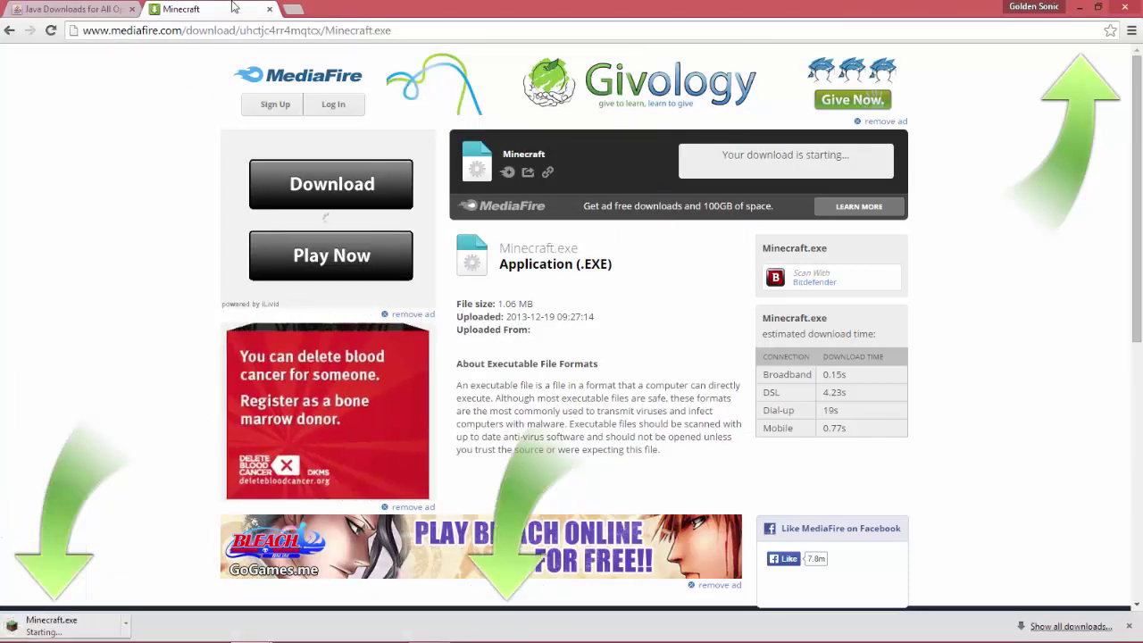
Close the MediaFire tab and the Lazada ad pop-up, returning to the Java downloads page.
{"action": "left_click", "coordinate": [269, 10]}
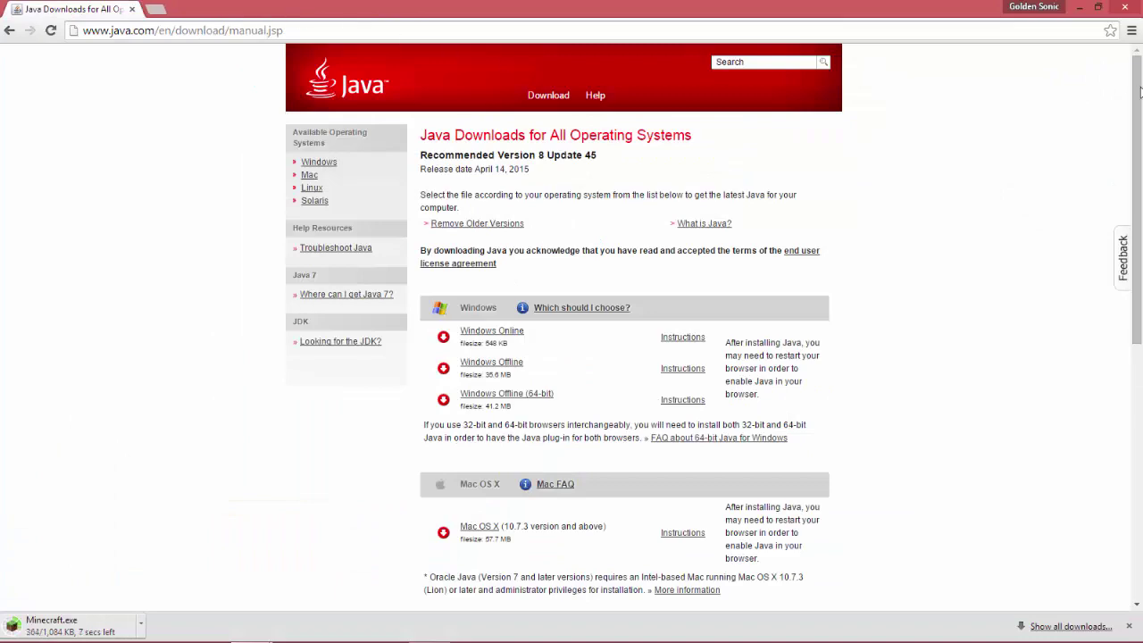
{"action": "left_click", "coordinate": [1124, 7]}
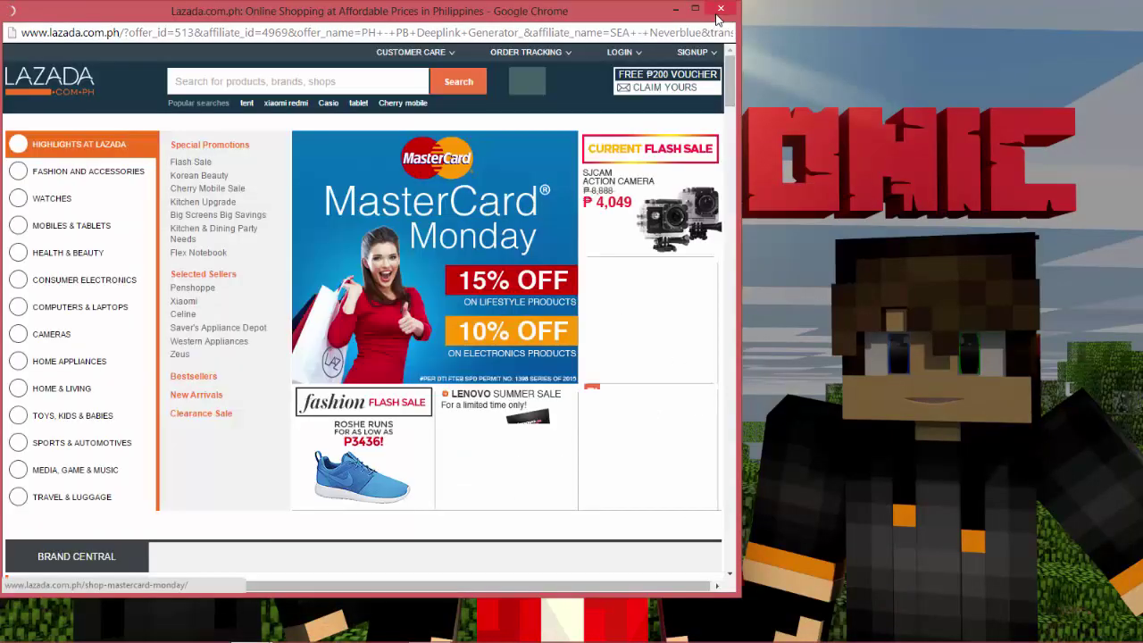
{"action": "left_click", "coordinate": [721, 9]}
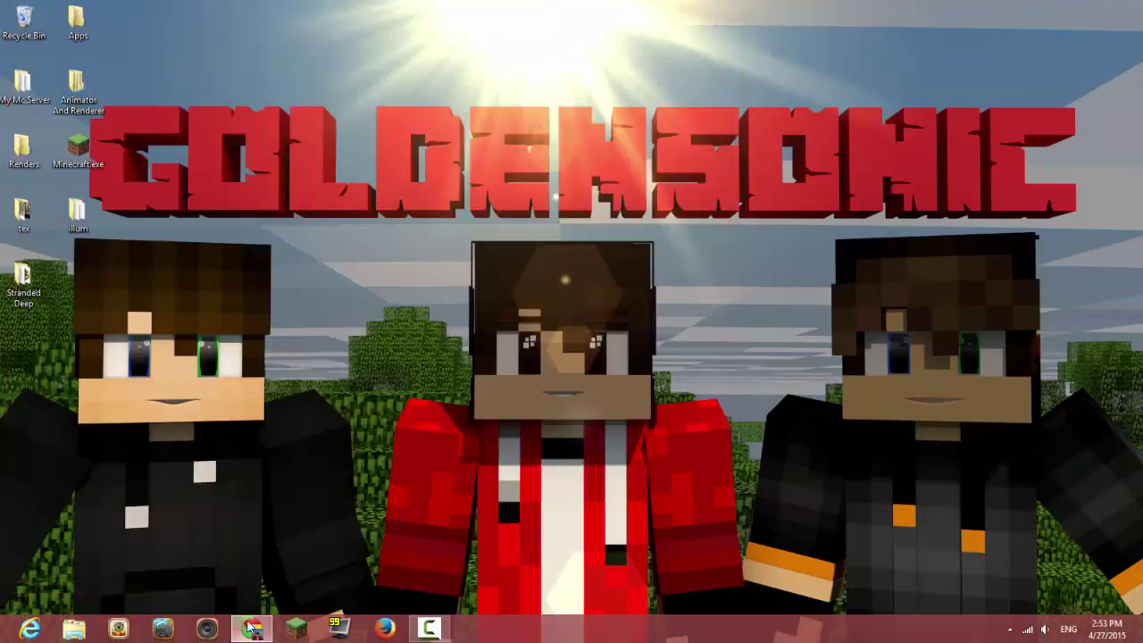
{"action": "left_click", "coordinate": [252, 629]}
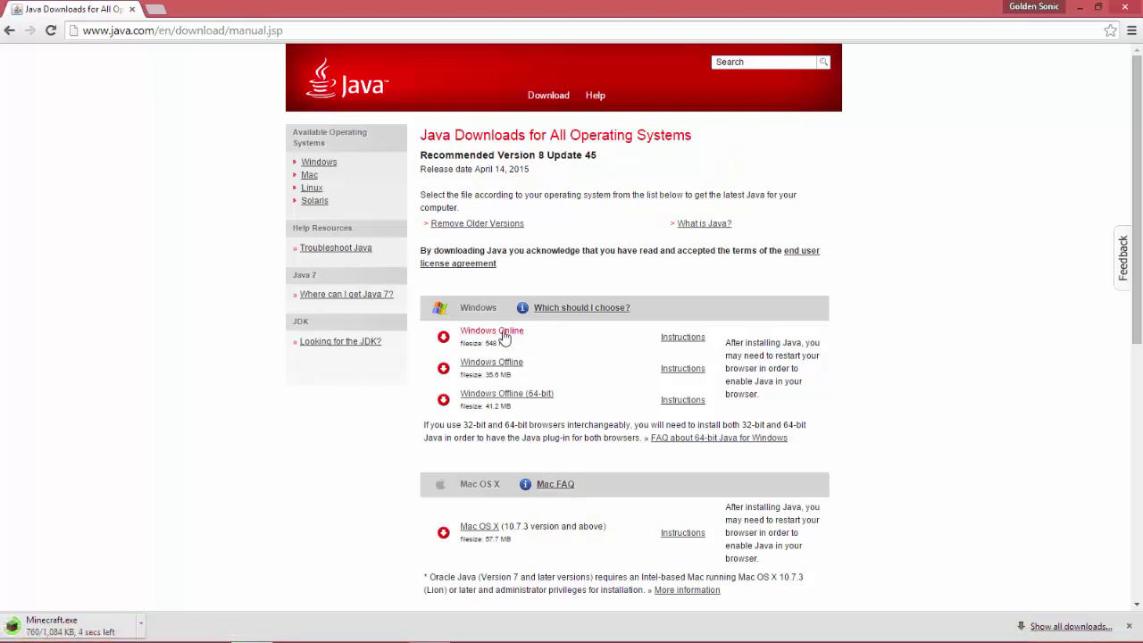
Look over the Windows Offline (64-bit) download link on Java.com's Version 8 Update 45 page.
{"action": "left_click", "coordinate": [345, 32]}
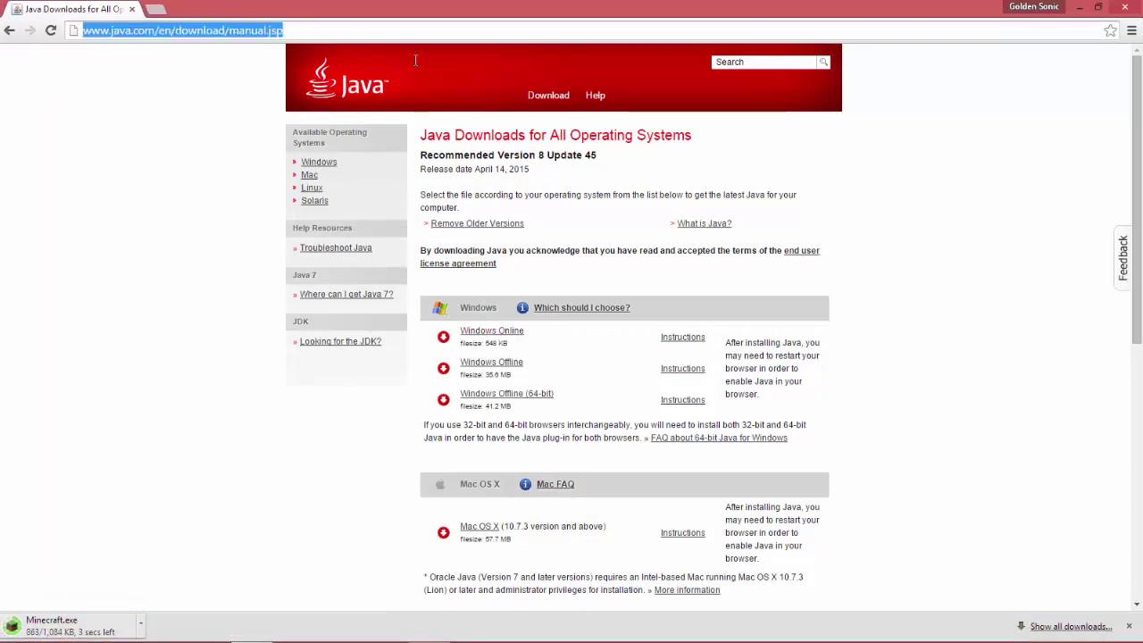
{"action": "key", "text": "End"}
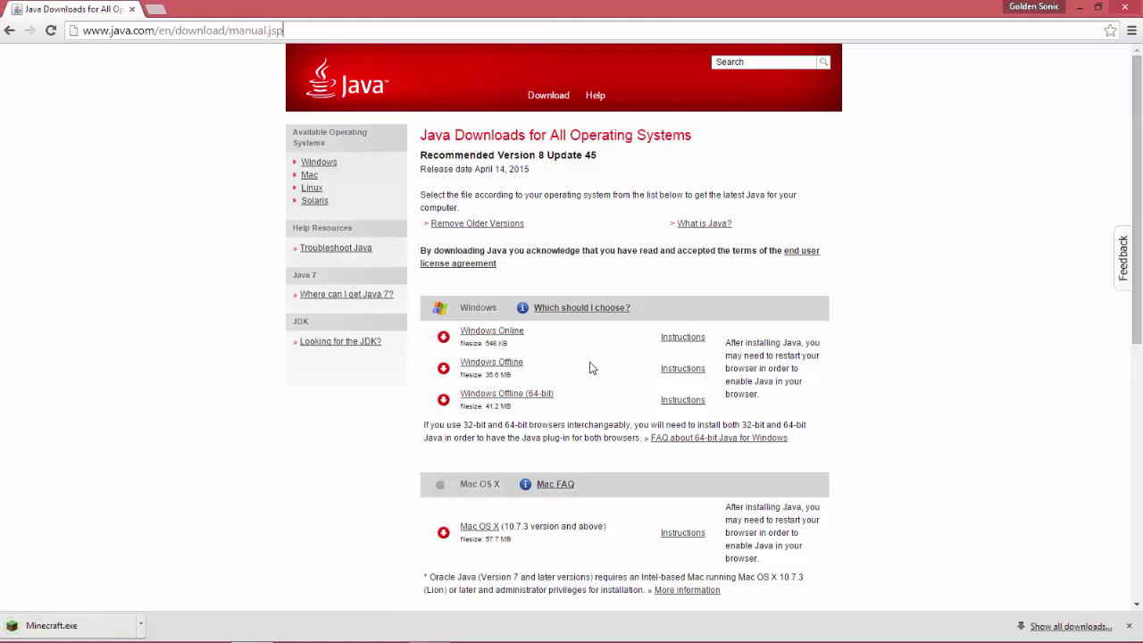
{"action": "mouse_move", "coordinate": [576, 404]}
{"action": "left_mouse_down"}
{"action": "mouse_move", "coordinate": [468, 401]}
{"action": "mouse_move", "coordinate": [595, 401]}
{"action": "mouse_move", "coordinate": [547, 397]}
{"action": "mouse_move", "coordinate": [678, 368]}
{"action": "mouse_move", "coordinate": [571, 433]}
{"action": "left_mouse_up"}
{"action": "left_click", "coordinate": [556, 392]}
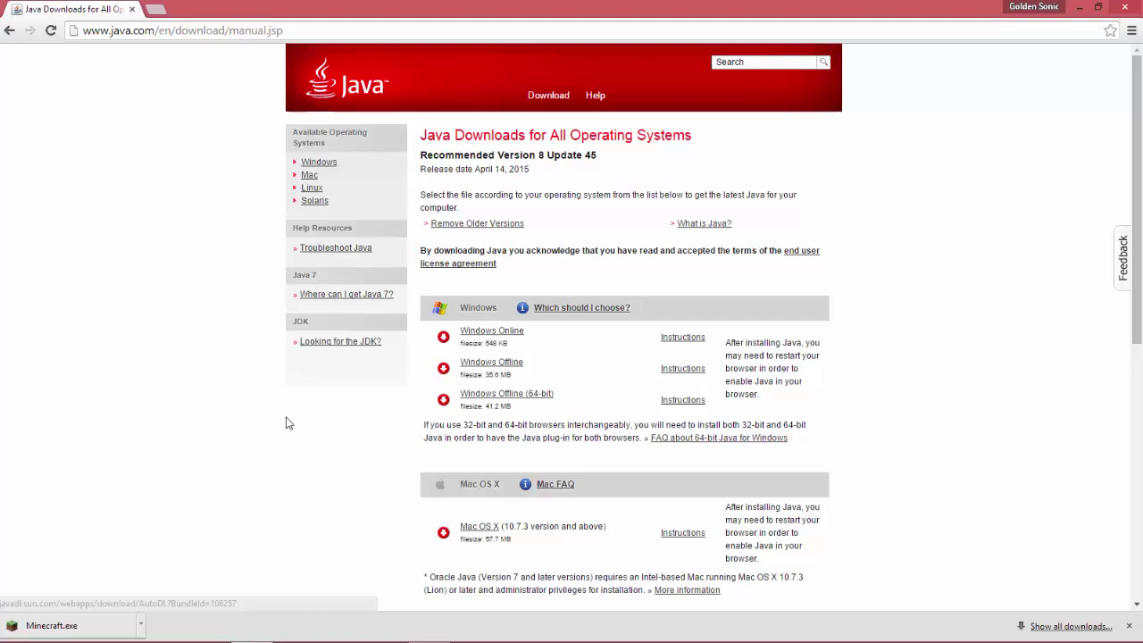
Confirm Minecraft.exe is in the 29-item Downloads folder, then go back to Chrome's Java page.
{"action": "left_click", "coordinate": [1082, 8]}
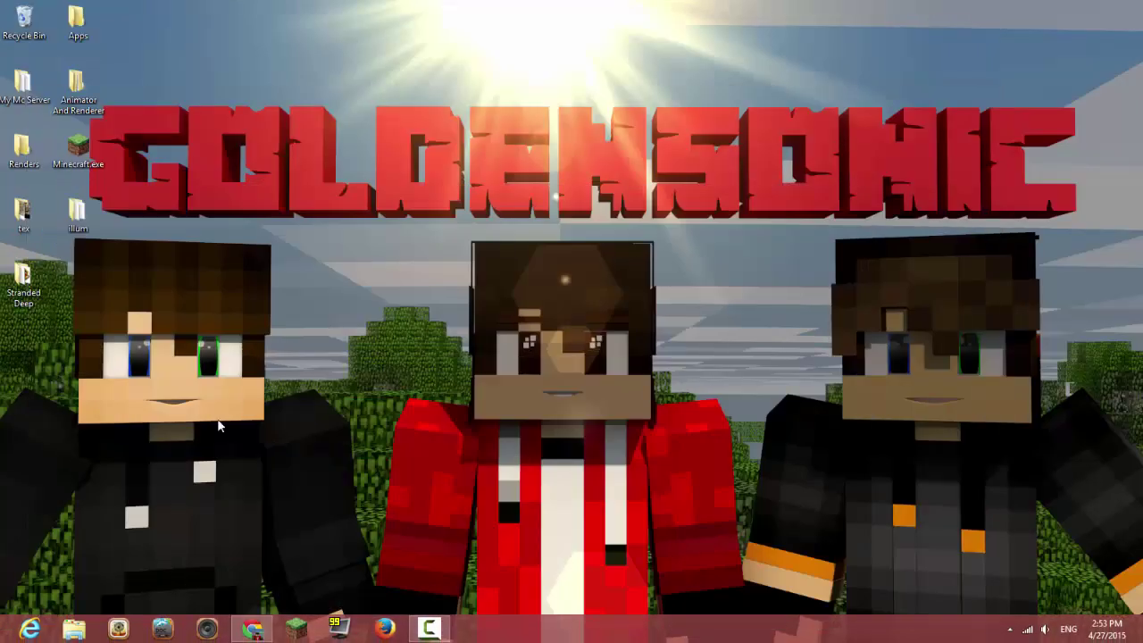
{"action": "left_click", "coordinate": [78, 637]}
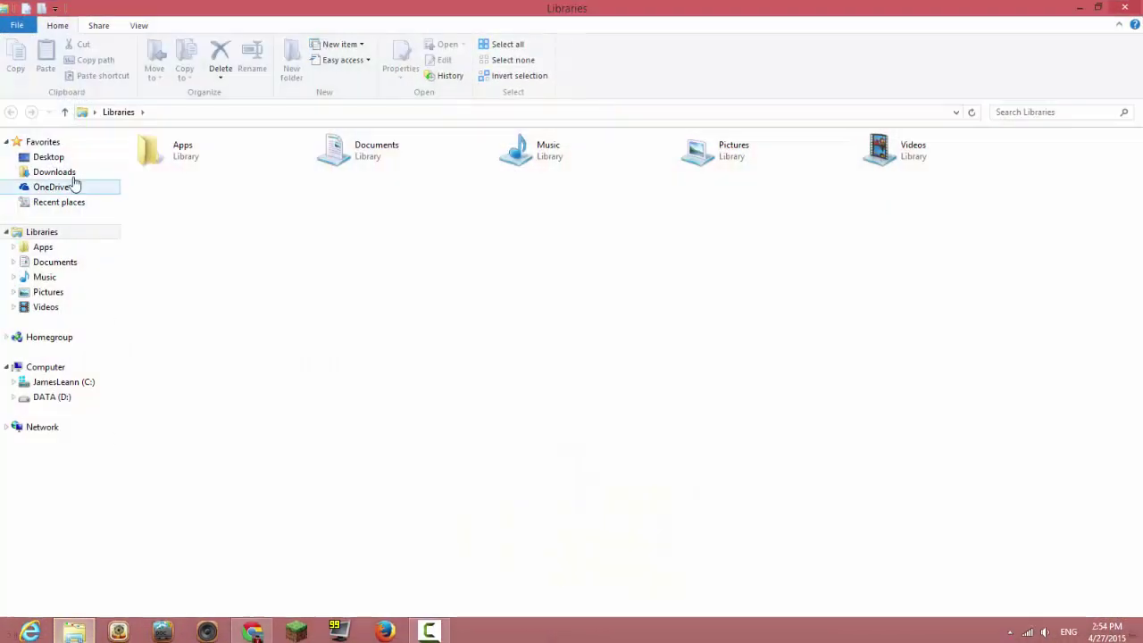
{"action": "left_click", "coordinate": [69, 175]}
{"action": "double_click", "coordinate": [379, 6]}
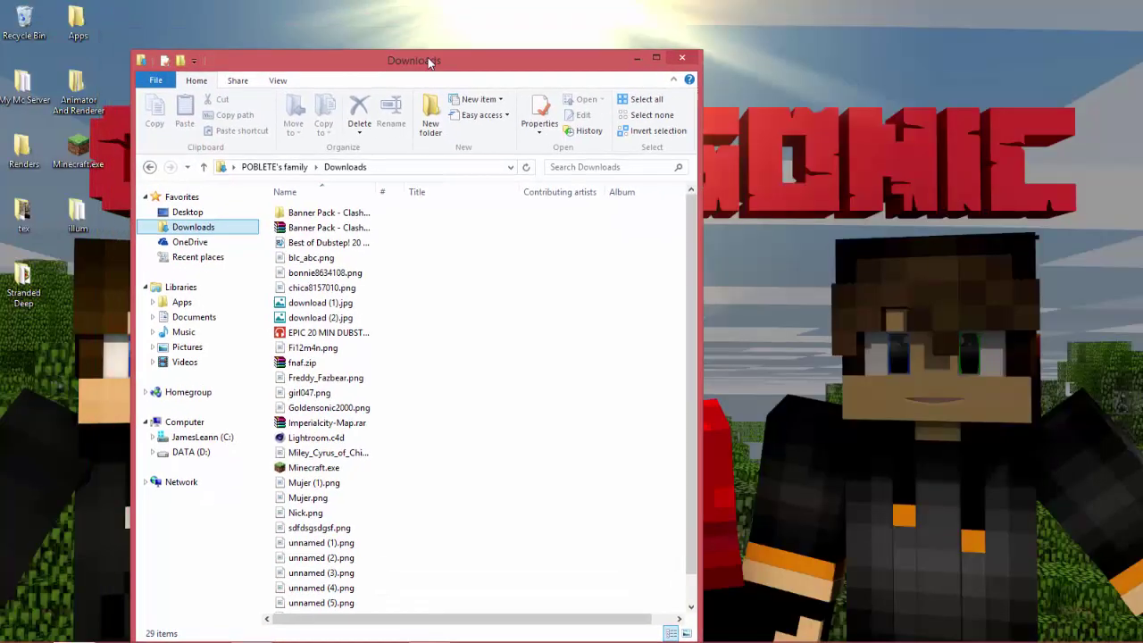
{"action": "left_click", "coordinate": [255, 631]}
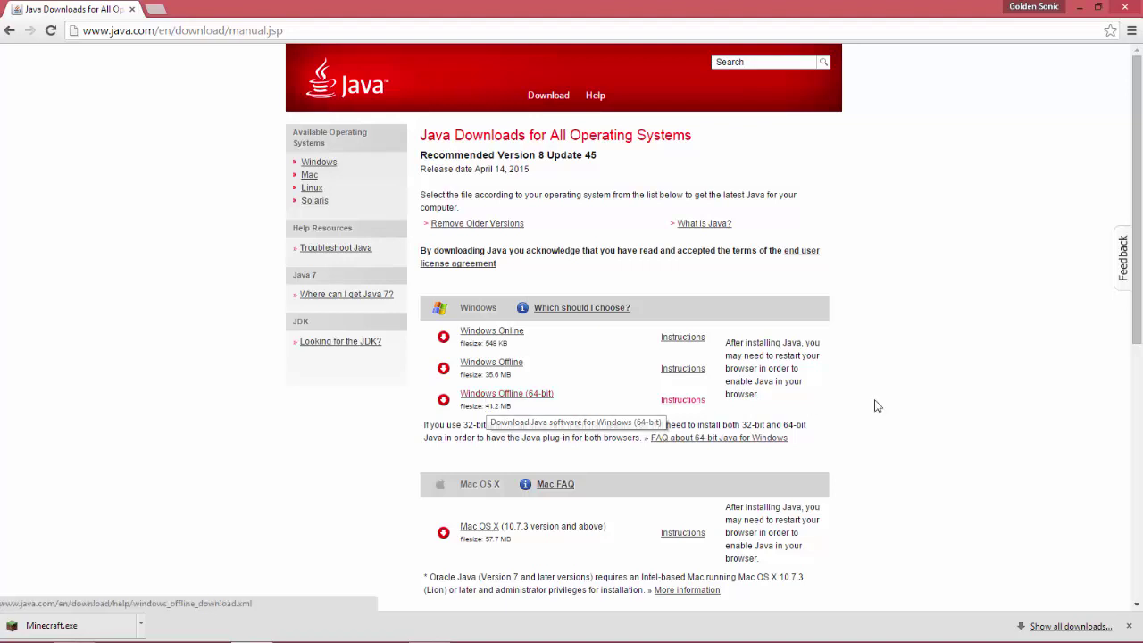
{"action": "mouse_move", "coordinate": [1140, 36]}
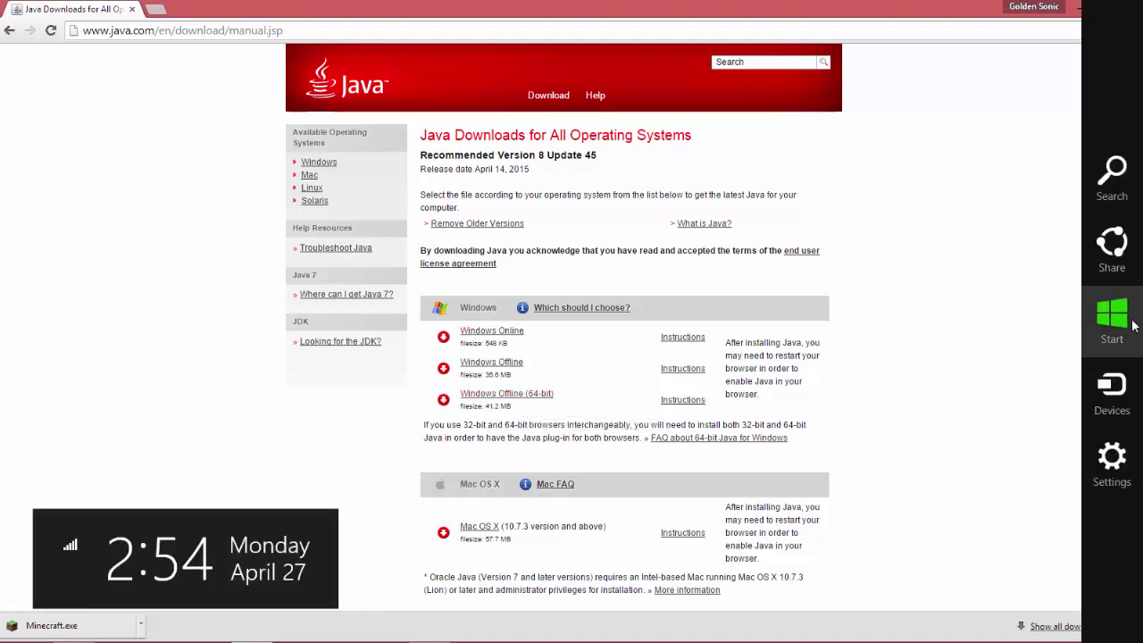
{"action": "left_click", "coordinate": [1113, 457]}
{"action": "left_click", "coordinate": [1012, 104]}
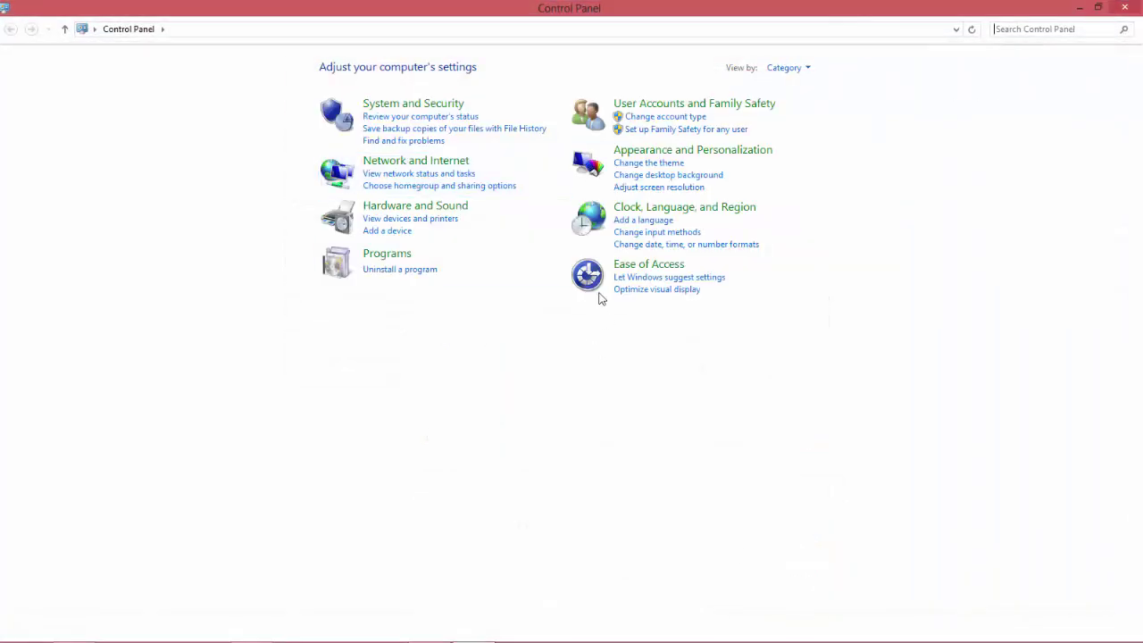
{"action": "left_click", "coordinate": [384, 258]}
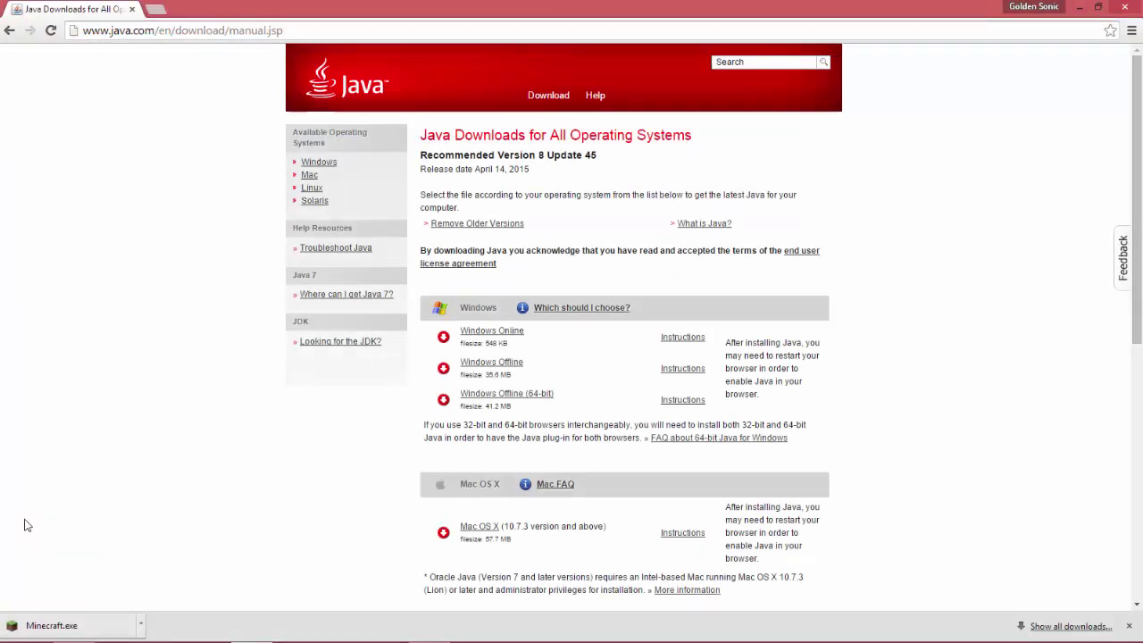
Run Minecraft.exe and open the Profile Editor for the (Default) profile on release 1.7.10.
{"action": "left_click", "coordinate": [53, 625]}
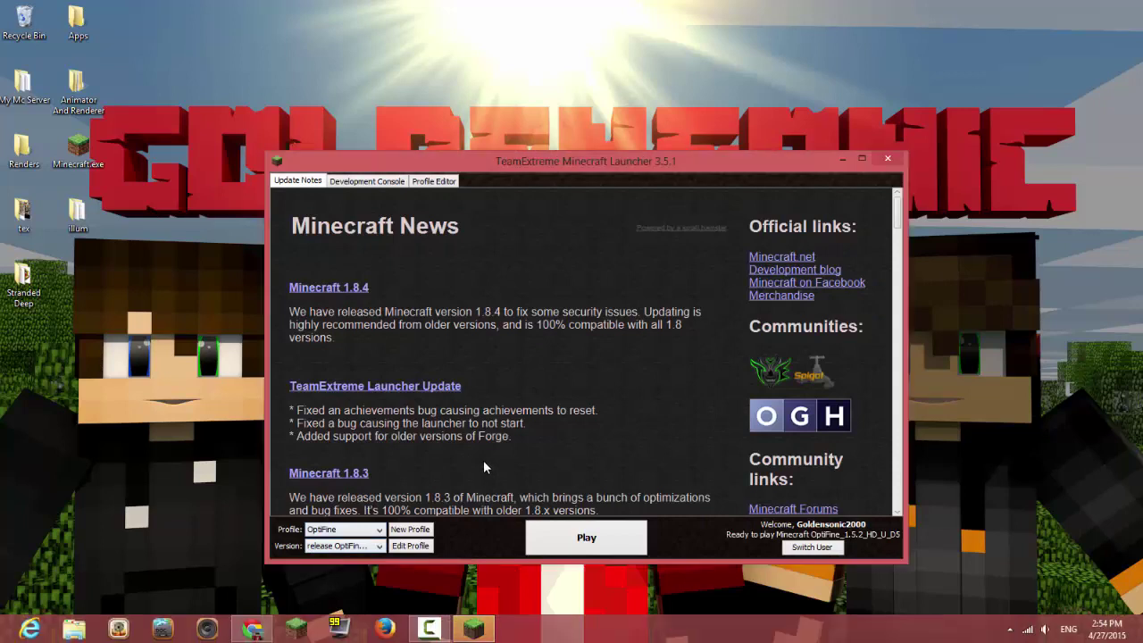
{"action": "left_click", "coordinate": [320, 531]}
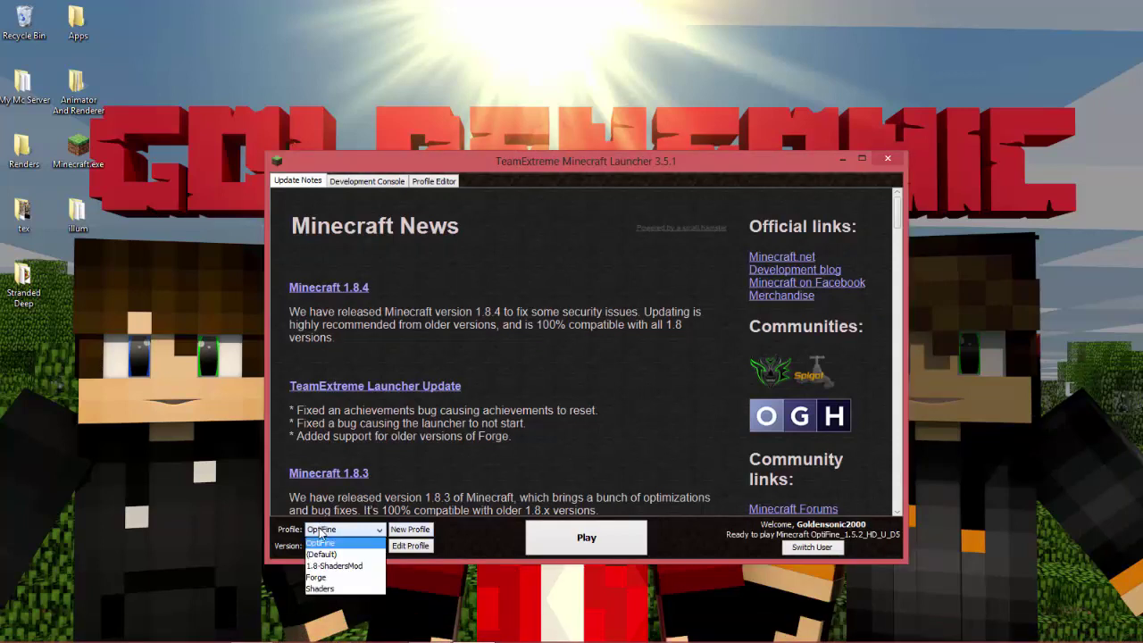
{"action": "left_click", "coordinate": [357, 554]}
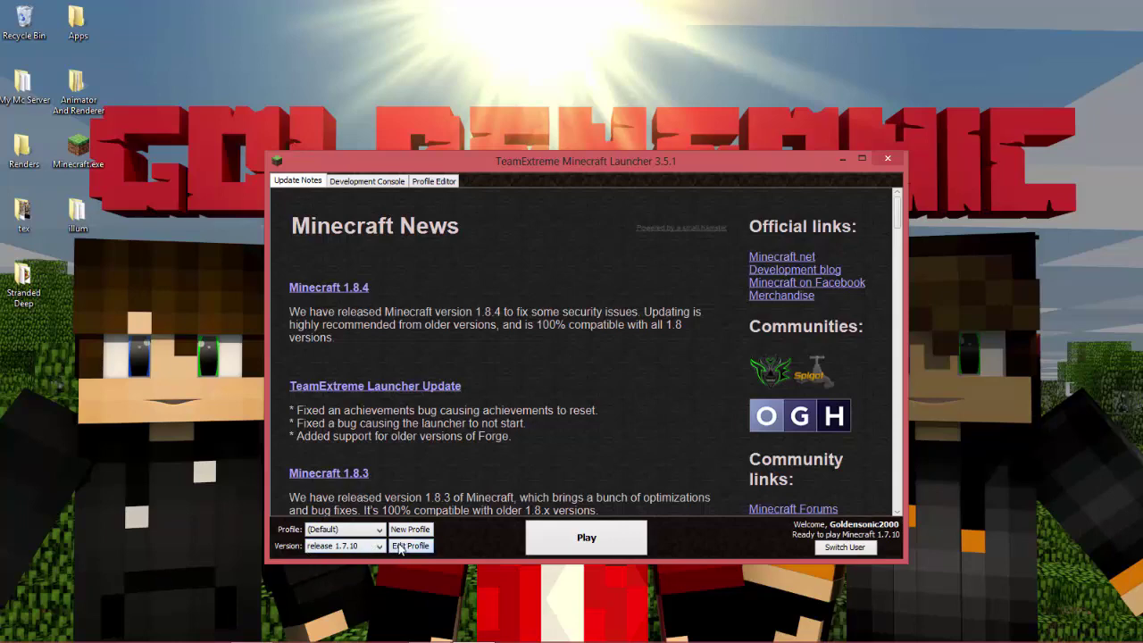
{"action": "left_click", "coordinate": [401, 548]}
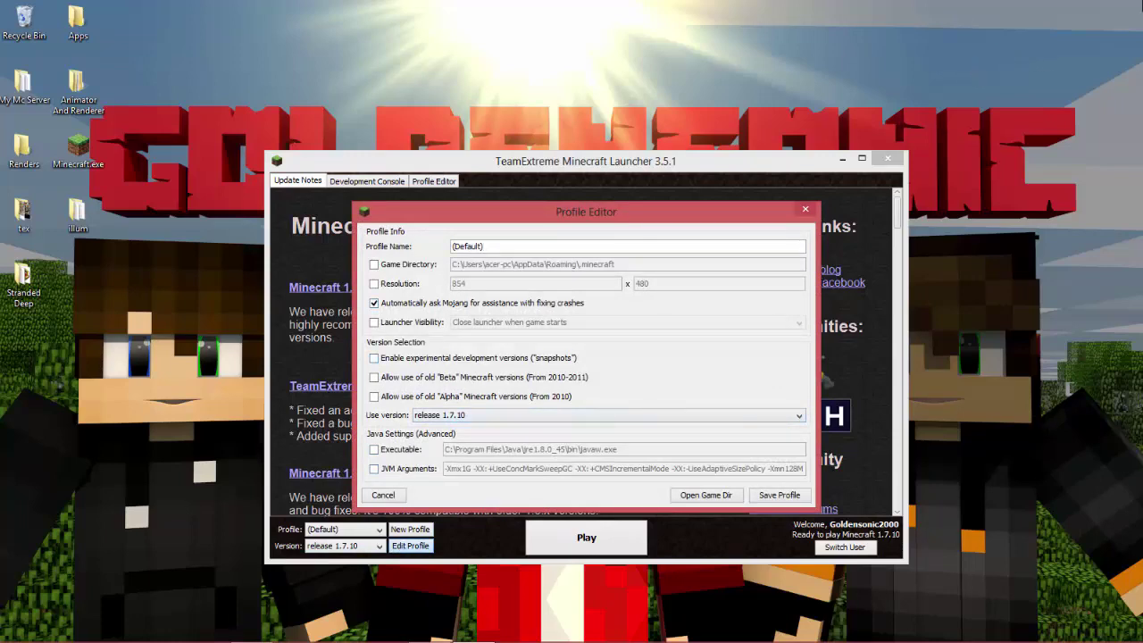
Open Control Panel's System page under System and Security to check the 4.00 GB RAM and 64-bit Windows.
{"action": "mouse_move", "coordinate": [1141, 4]}
{"action": "left_click", "coordinate": [1111, 460]}
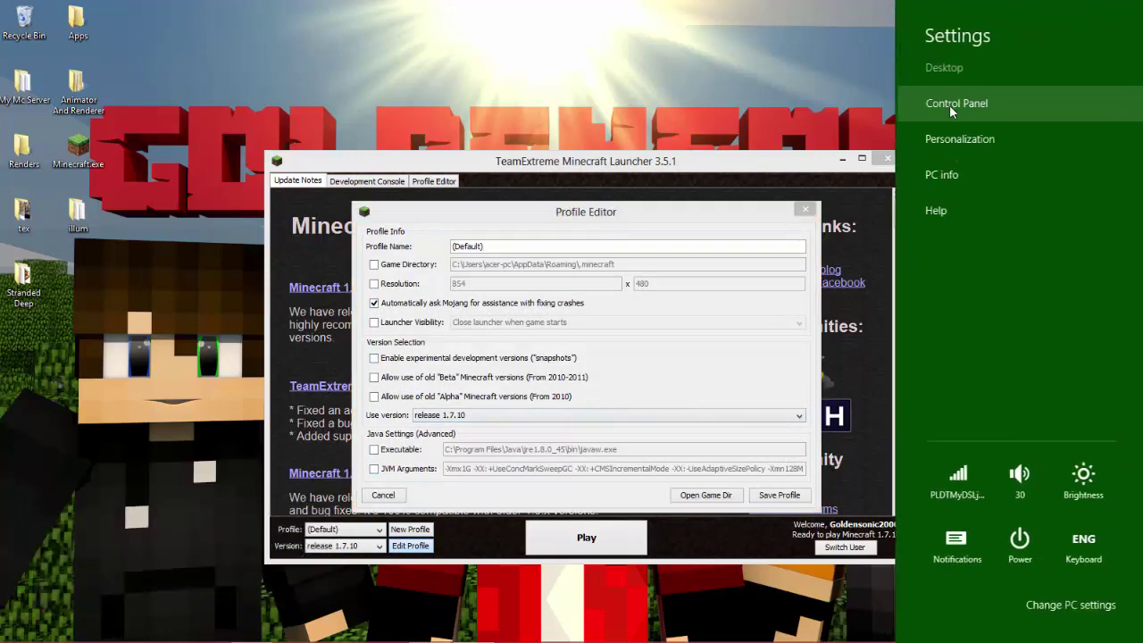
{"action": "left_click", "coordinate": [949, 104]}
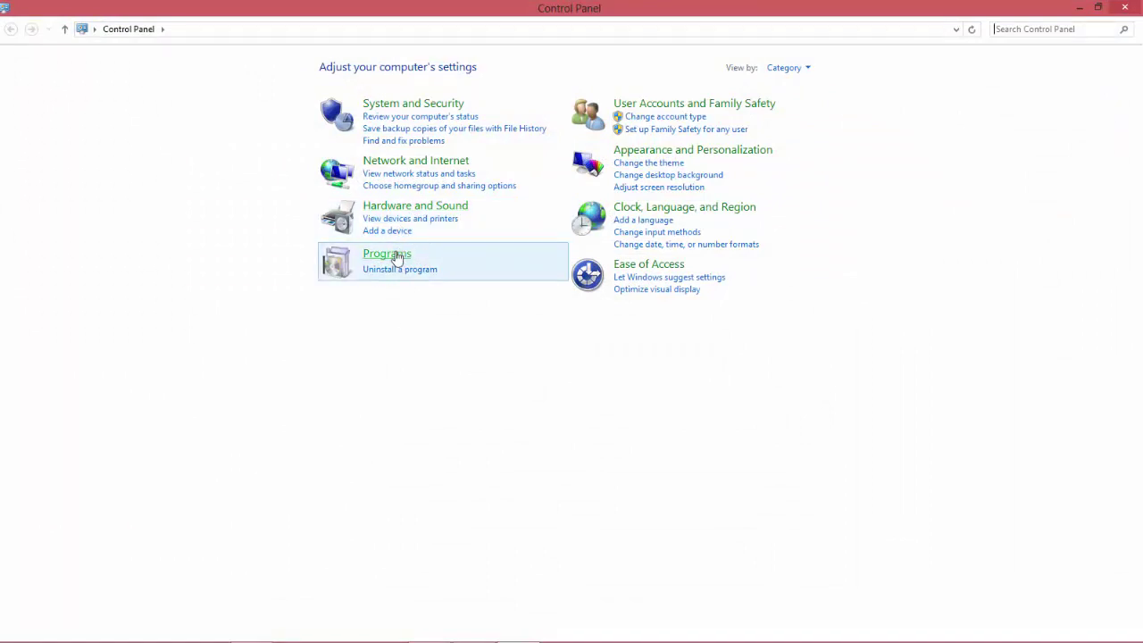
{"action": "left_click", "coordinate": [653, 105]}
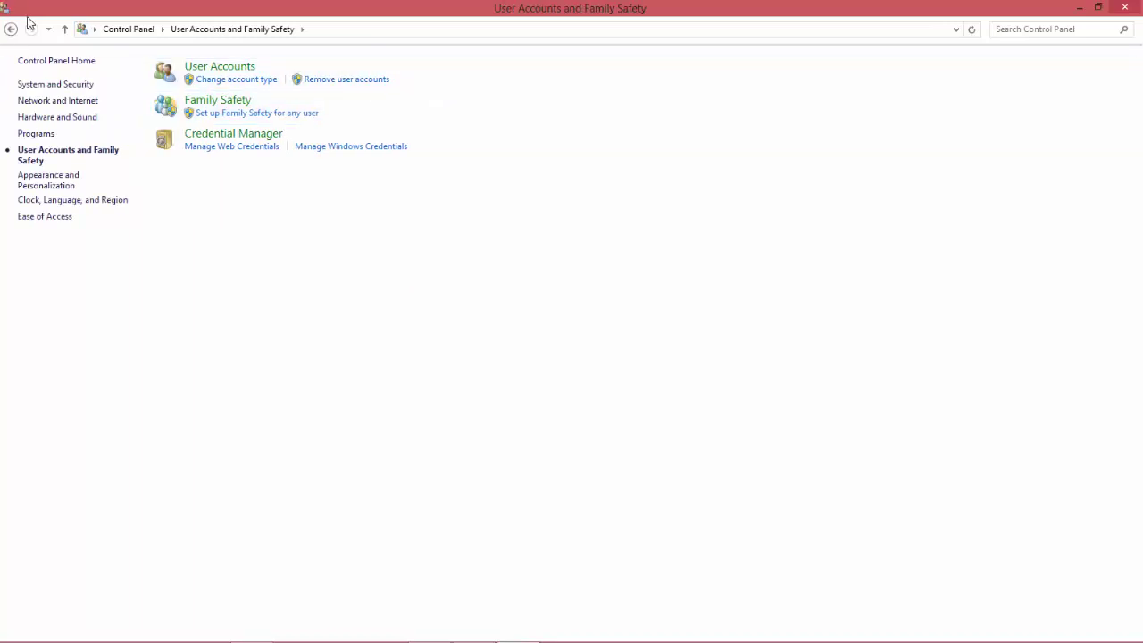
{"action": "left_click", "coordinate": [11, 28]}
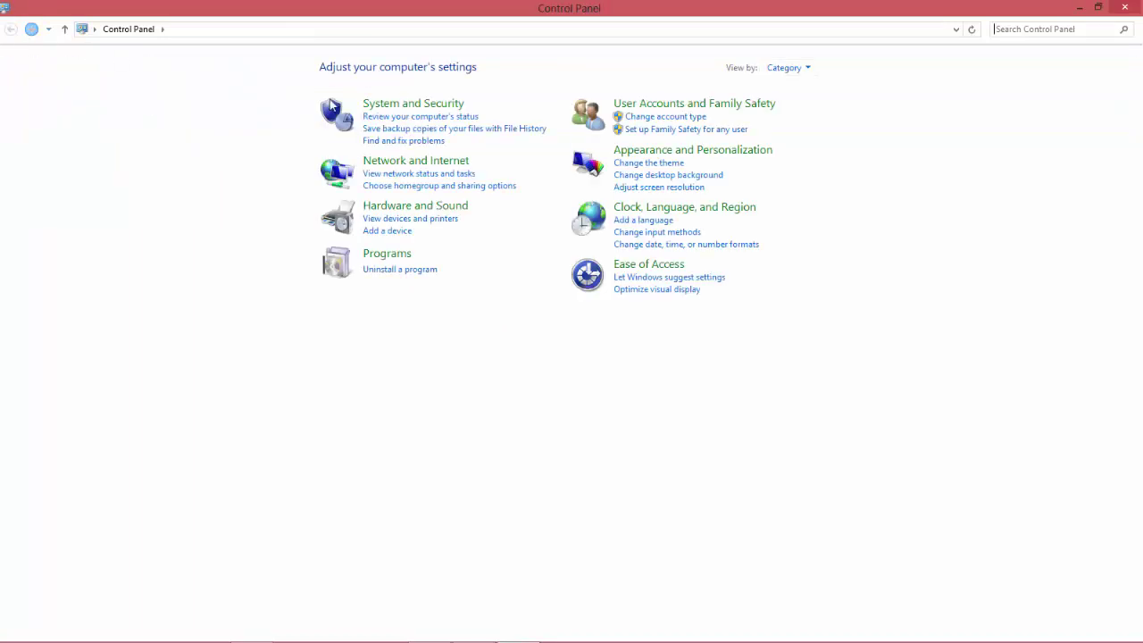
{"action": "left_click", "coordinate": [438, 103]}
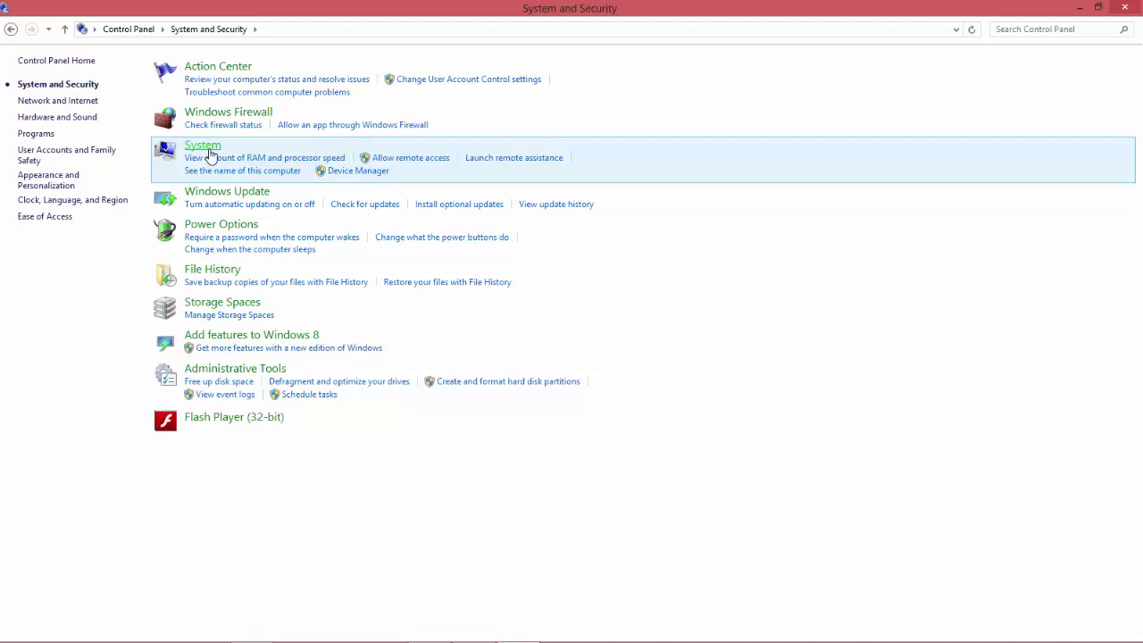
{"action": "left_click", "coordinate": [207, 153]}
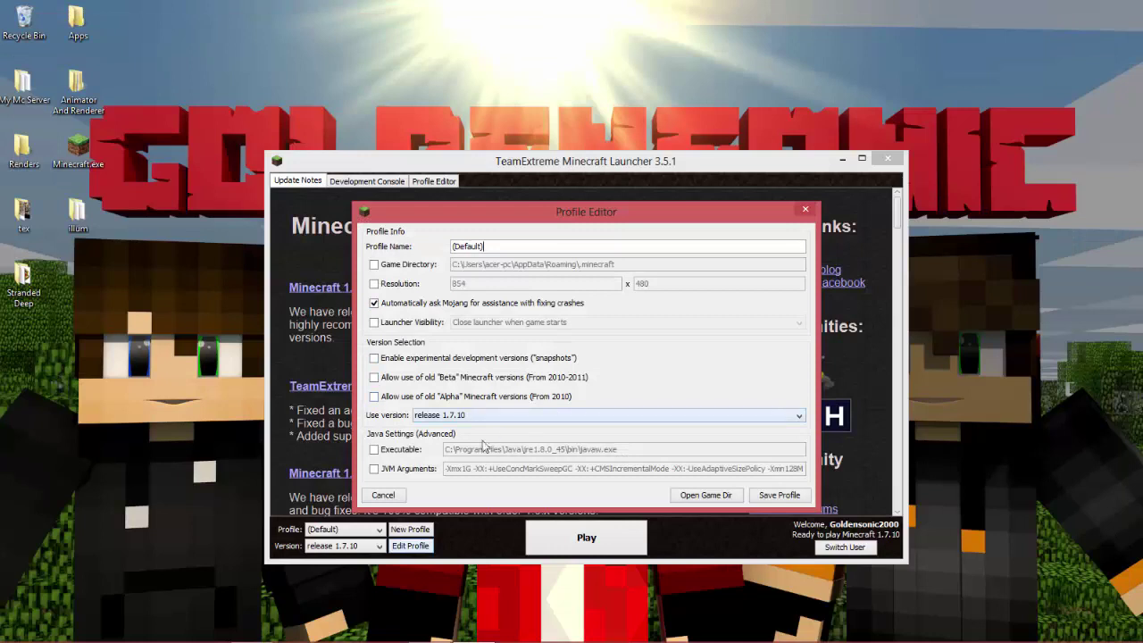
Enable JVM Arguments and cut the arguments down to just -Xmx4G.
{"action": "left_click", "coordinate": [375, 471]}
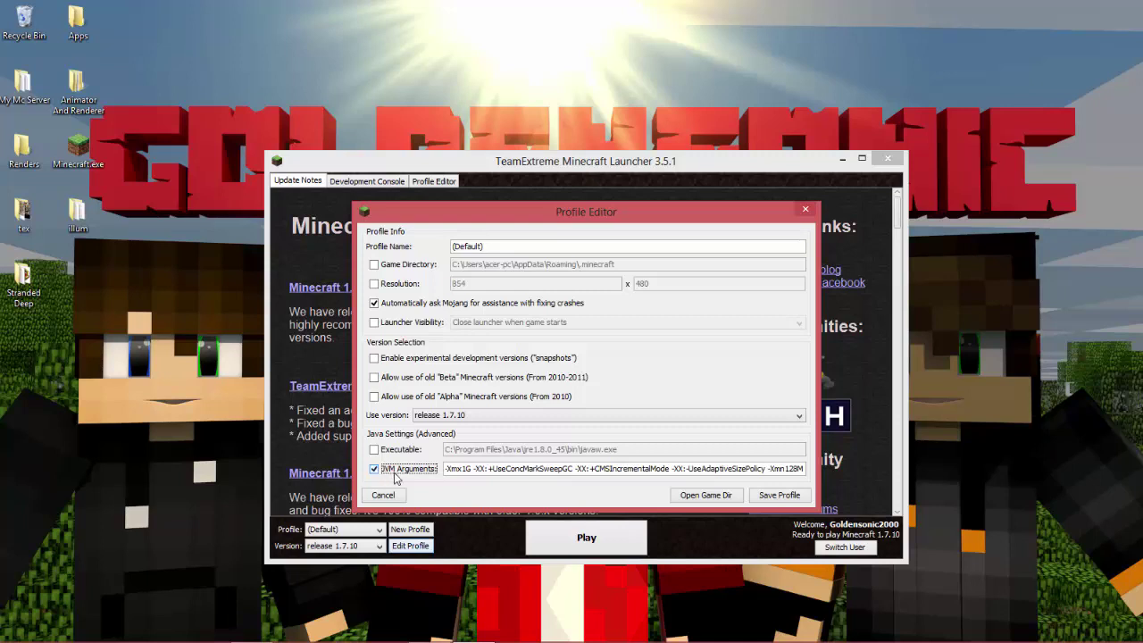
{"action": "left_click", "coordinate": [471, 470]}
{"action": "key", "text": "shift+Home"}
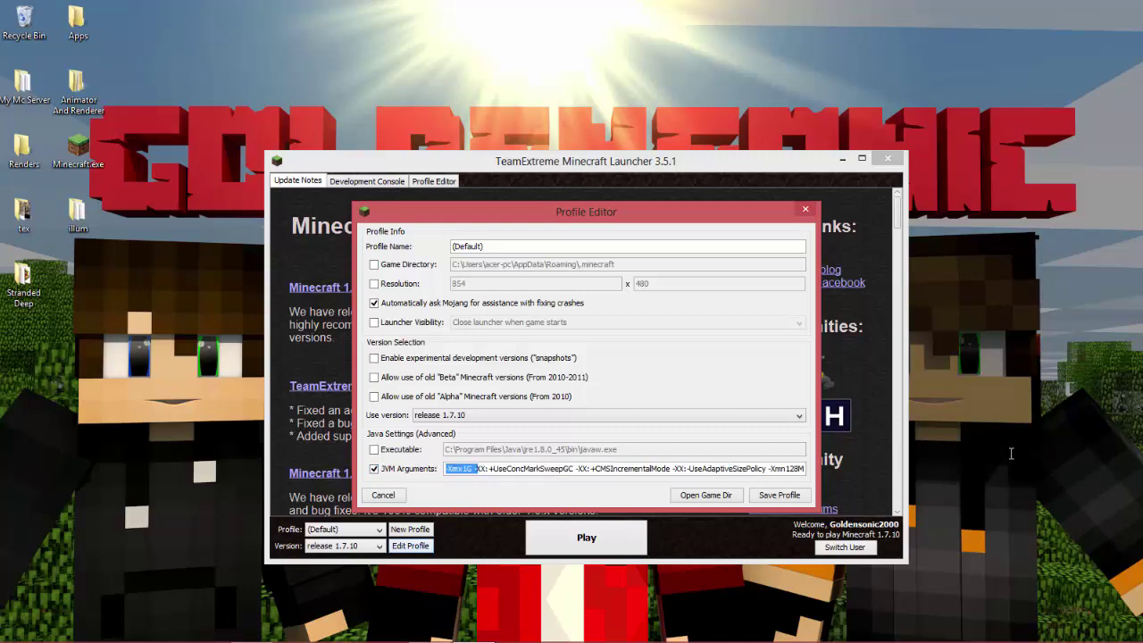
{"action": "left_click", "coordinate": [800, 468], "text": "shift"}
{"action": "key", "text": "Delete"}
{"action": "type", "text": "-Xmx4G"}
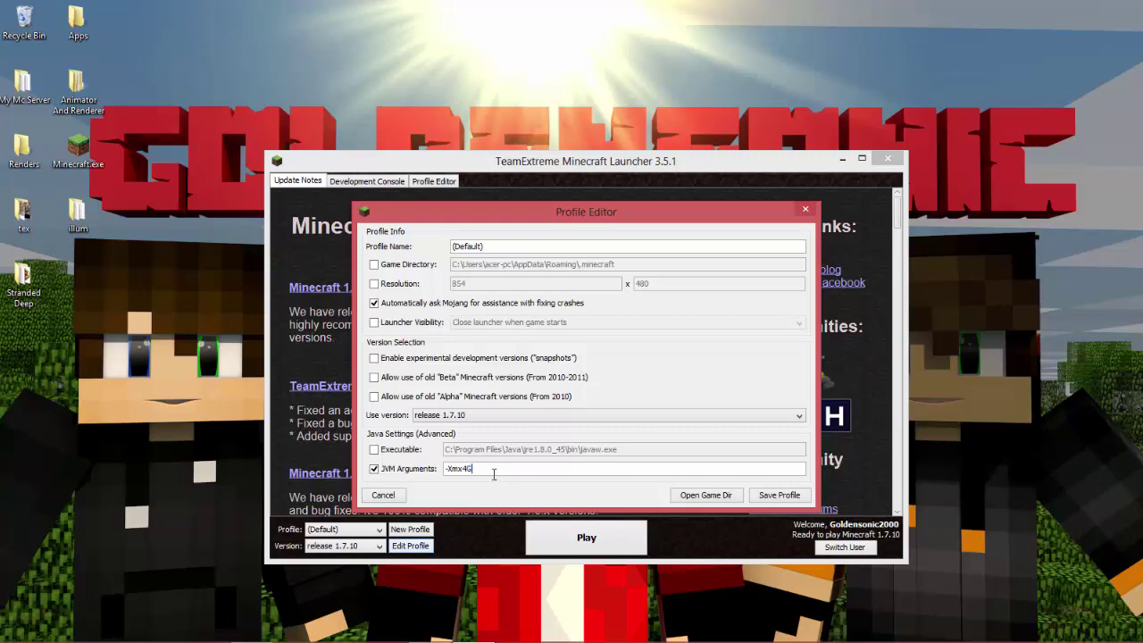
Choose release OptiFine_1.5.2_HD_U_D5 under Use version.
{"action": "left_click", "coordinate": [451, 419]}
{"action": "scroll", "coordinate": [473, 473], "scroll_direction": "down", "scroll_amount": 5}
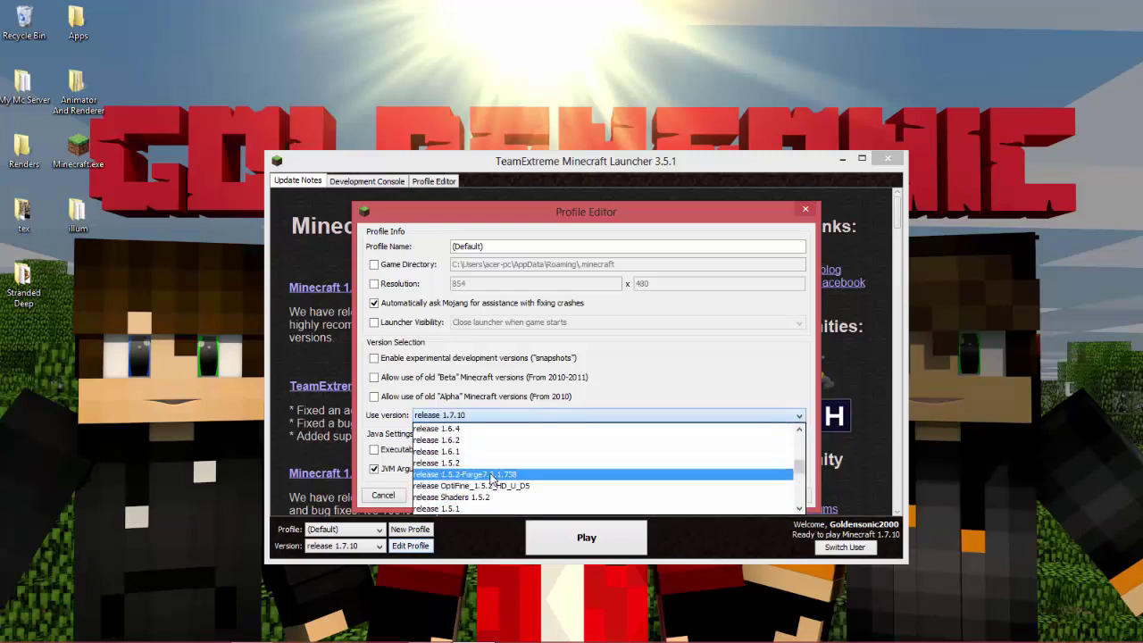
{"action": "scroll", "coordinate": [473, 478], "scroll_direction": "down", "scroll_amount": 2}
{"action": "scroll", "coordinate": [470, 473], "scroll_direction": "up", "scroll_amount": 1}
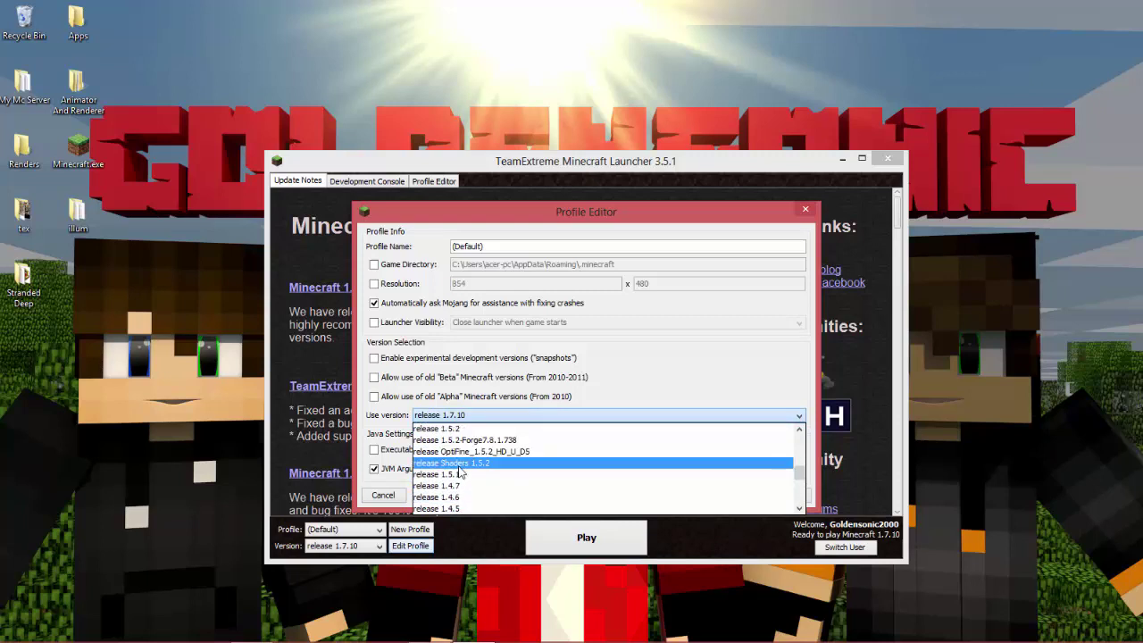
{"action": "left_click", "coordinate": [444, 452]}
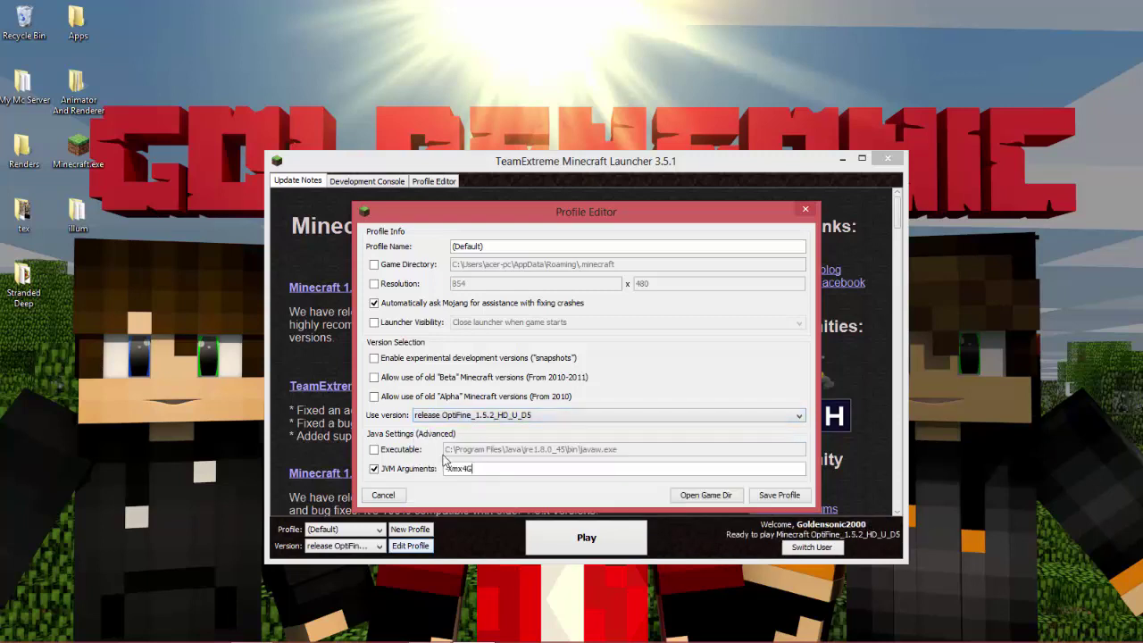
{"action": "left_click", "coordinate": [479, 471]}
Save the edited (Default) profile and press Play to load Minecraft 1.5.2 to its title screen.
{"action": "left_click", "coordinate": [801, 497]}
{"action": "left_click", "coordinate": [582, 541]}
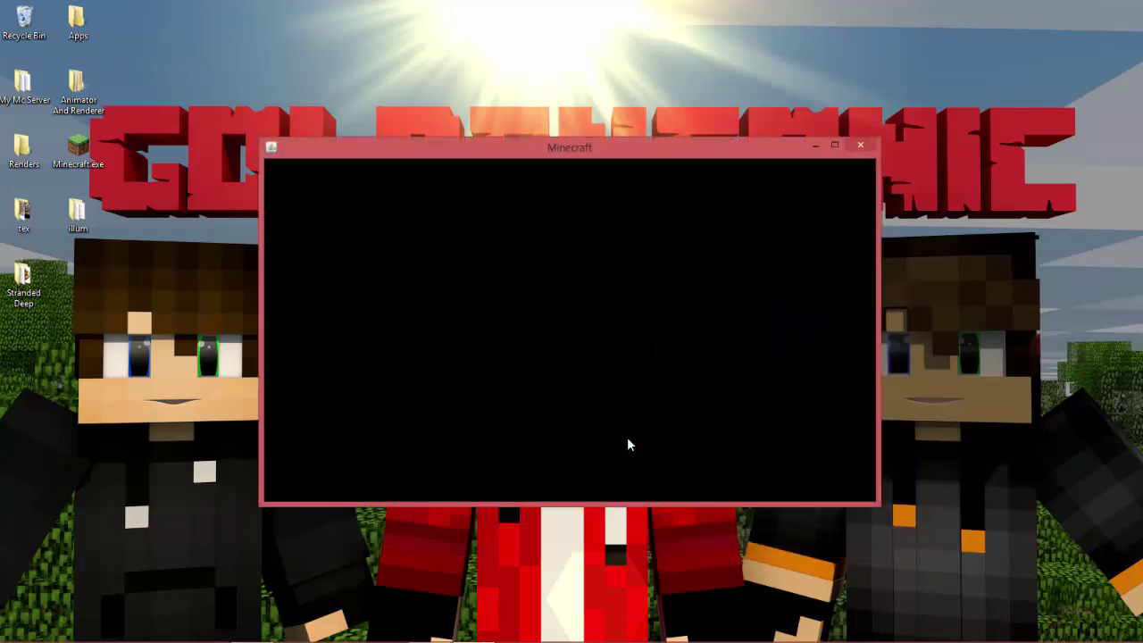
{"action": "mouse_move", "coordinate": [906, 78]}
{"action": "left_mouse_down"}
{"action": "mouse_move", "coordinate": [202, 504]}
{"action": "mouse_move", "coordinate": [881, 105]}
{"action": "mouse_move", "coordinate": [414, 479]}
{"action": "mouse_move", "coordinate": [339, 612]}
{"action": "mouse_move", "coordinate": [151, 400]}
{"action": "mouse_move", "coordinate": [234, 622]}
{"action": "mouse_move", "coordinate": [462, 178]}
{"action": "mouse_move", "coordinate": [561, 158]}
{"action": "left_mouse_up"}
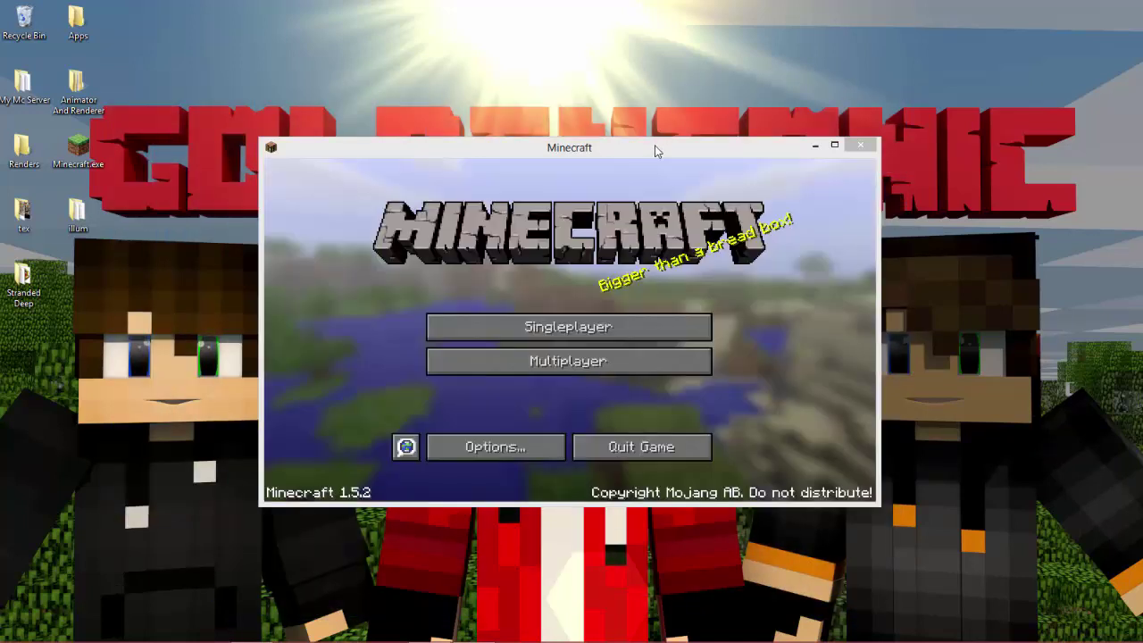
Create a new world named 'Tutorial World' with Creative game mode and Superflat world type.
{"action": "double_click", "coordinate": [656, 148]}
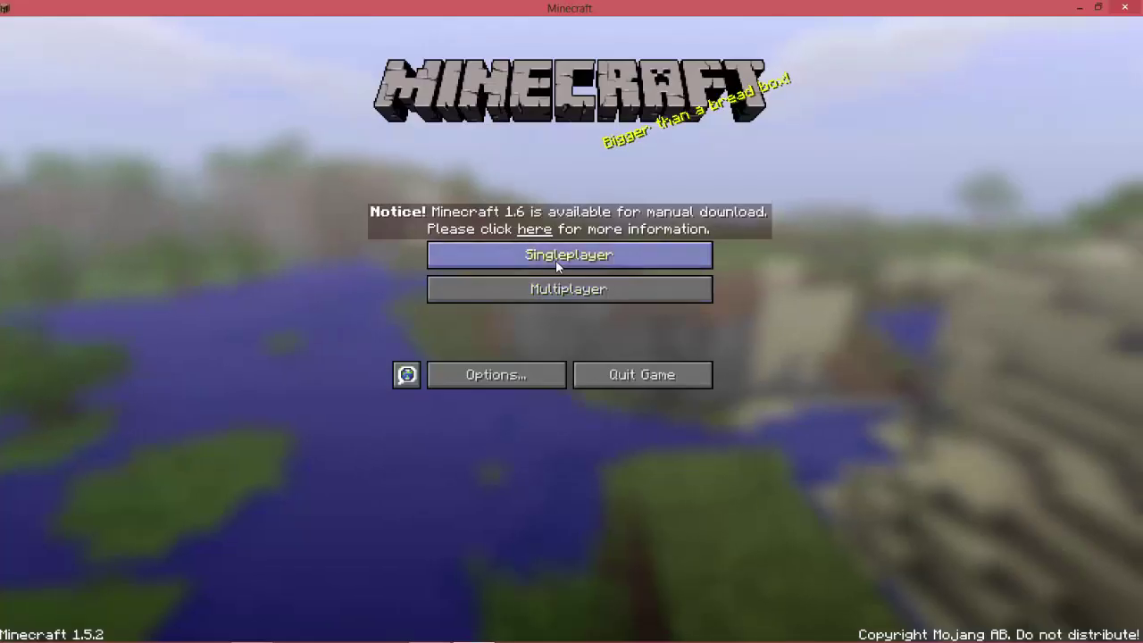
{"action": "left_click", "coordinate": [637, 364]}
{"action": "left_click", "coordinate": [690, 589]}
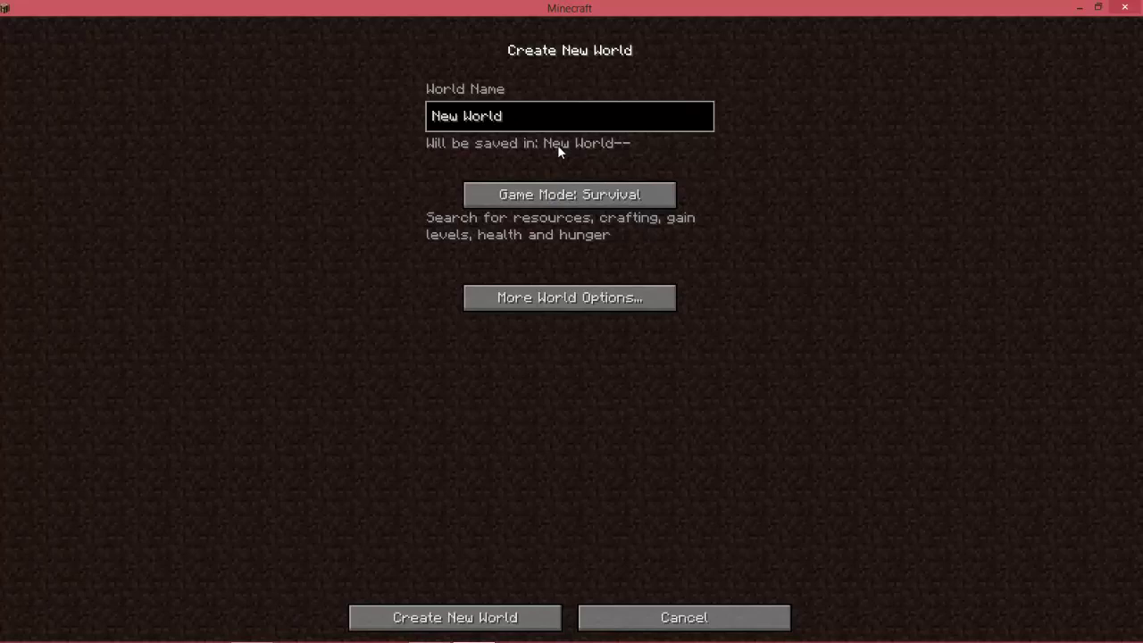
{"action": "key", "text": "BackSpace"}
{"action": "key", "text": "BackSpace"}
{"action": "key", "text": "BackSpace"}
{"action": "key", "text": "BackSpace"}
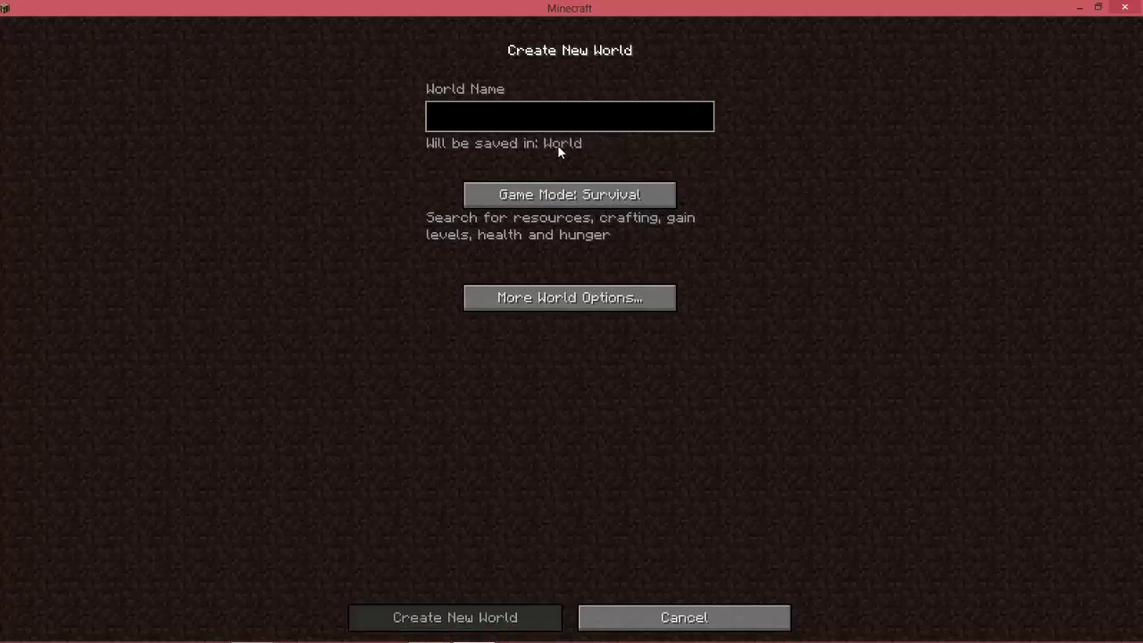
{"action": "type", "text": "Tutorial W"}
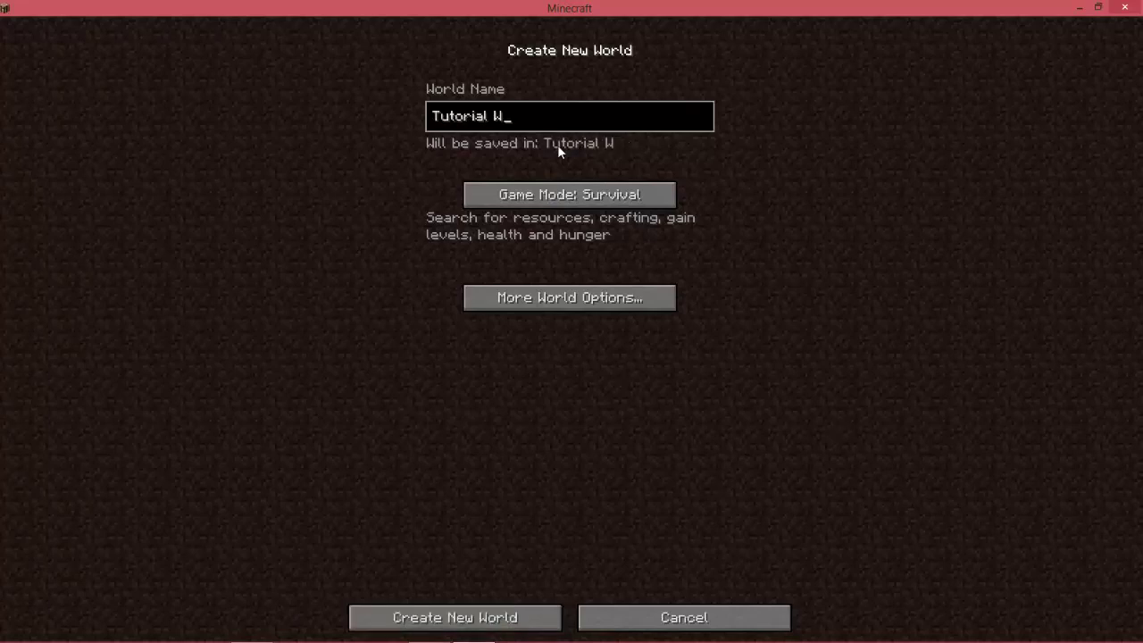
{"action": "type", "text": "orld"}
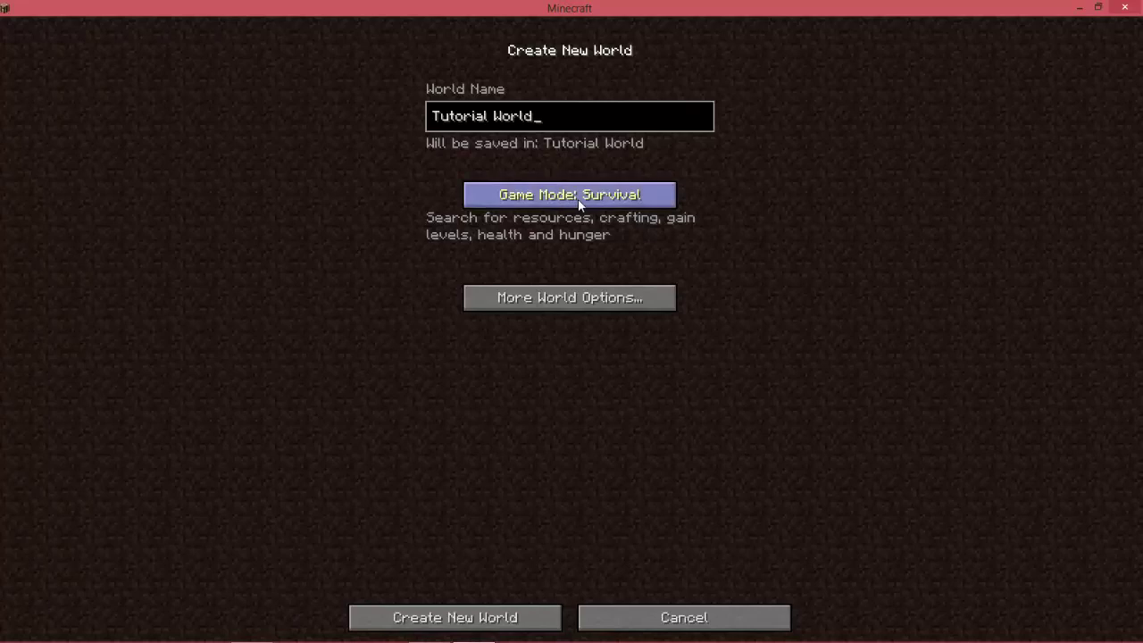
{"action": "left_click", "coordinate": [578, 195]}
{"action": "left_click", "coordinate": [579, 195]}
{"action": "left_click", "coordinate": [568, 297]}
{"action": "left_click", "coordinate": [692, 173]}
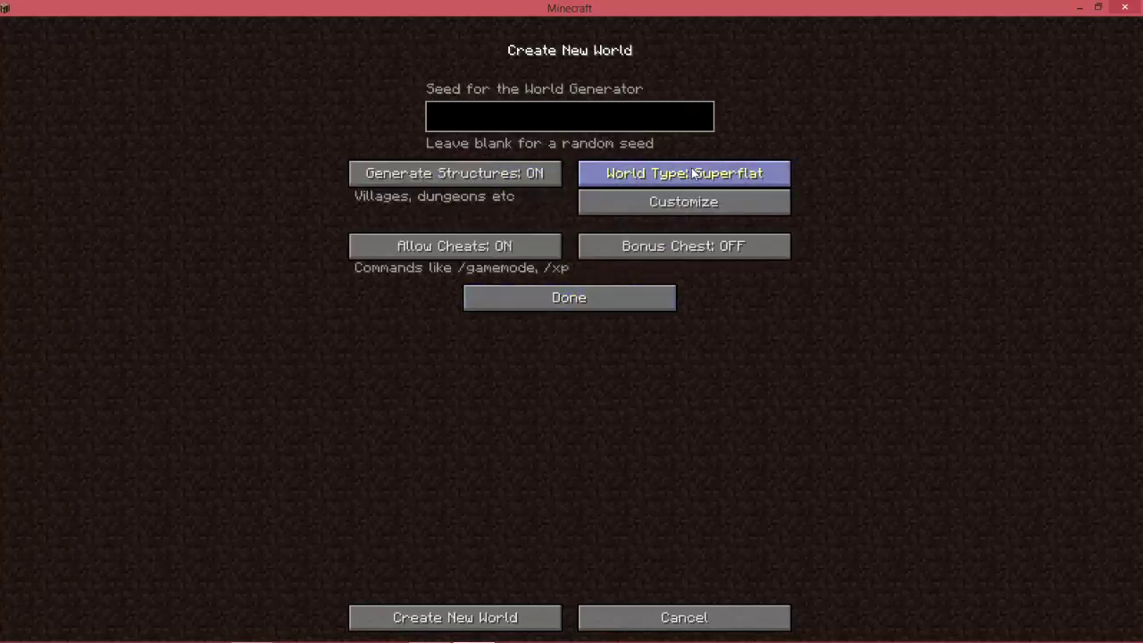
Generate and enter the superflat world, cycle F5 camera views, and place a grass block in the hole.
{"action": "left_click", "coordinate": [451, 620]}
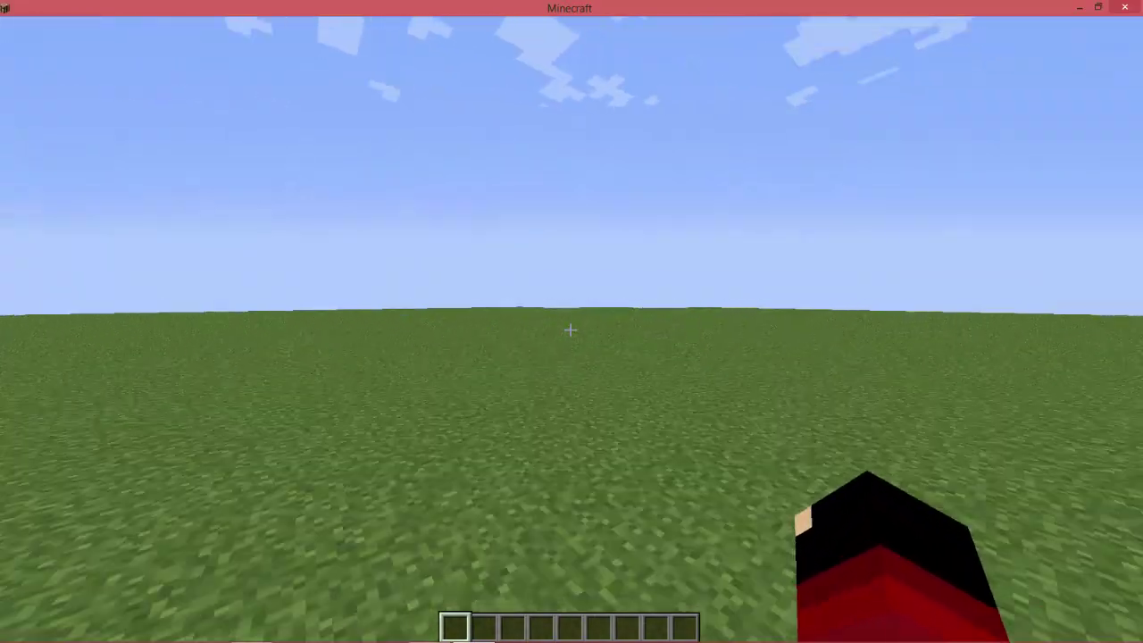
{"action": "key", "text": "F5"}
{"action": "key", "text": "F5"}
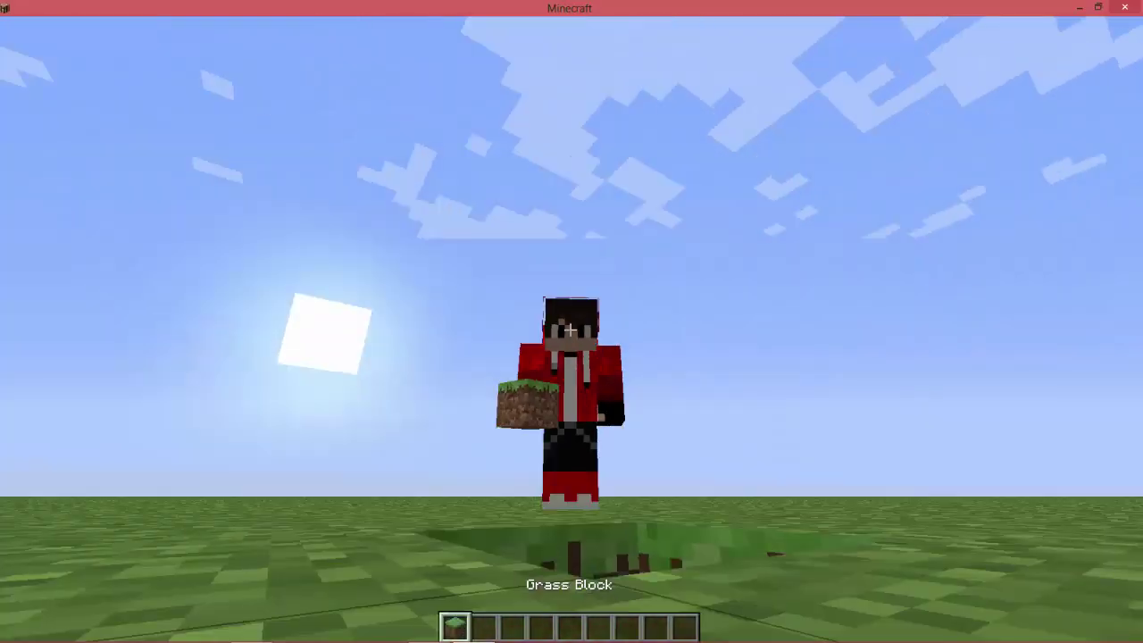
{"action": "key", "text": "F5"}
{"action": "right_click", "coordinate": [570, 330]}
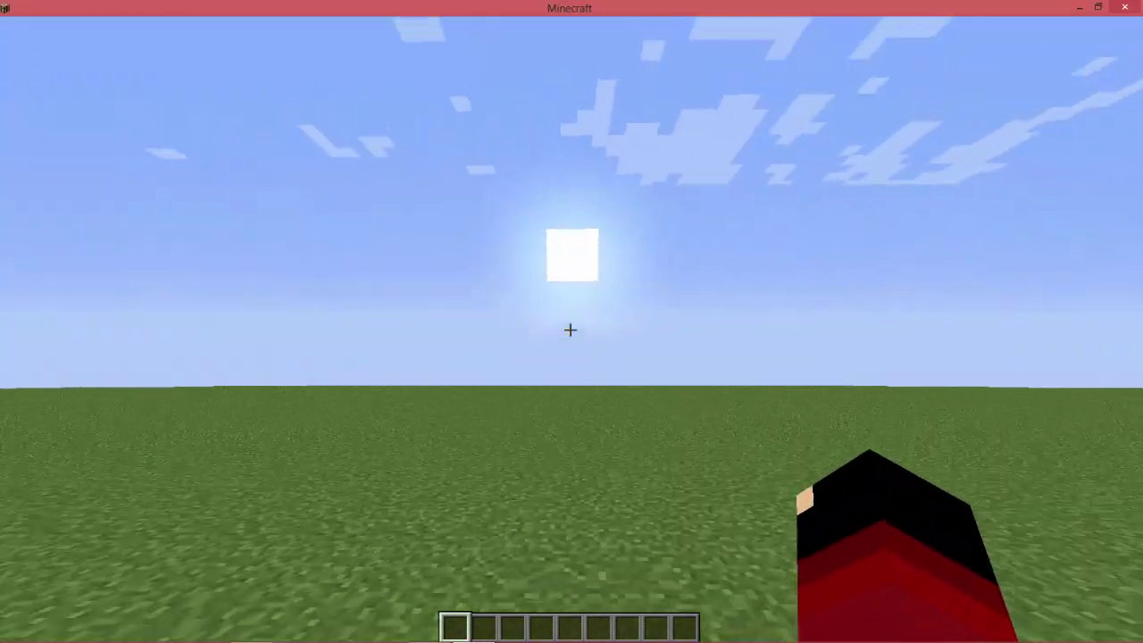
{"action": "left_click", "coordinate": [571, 330]}
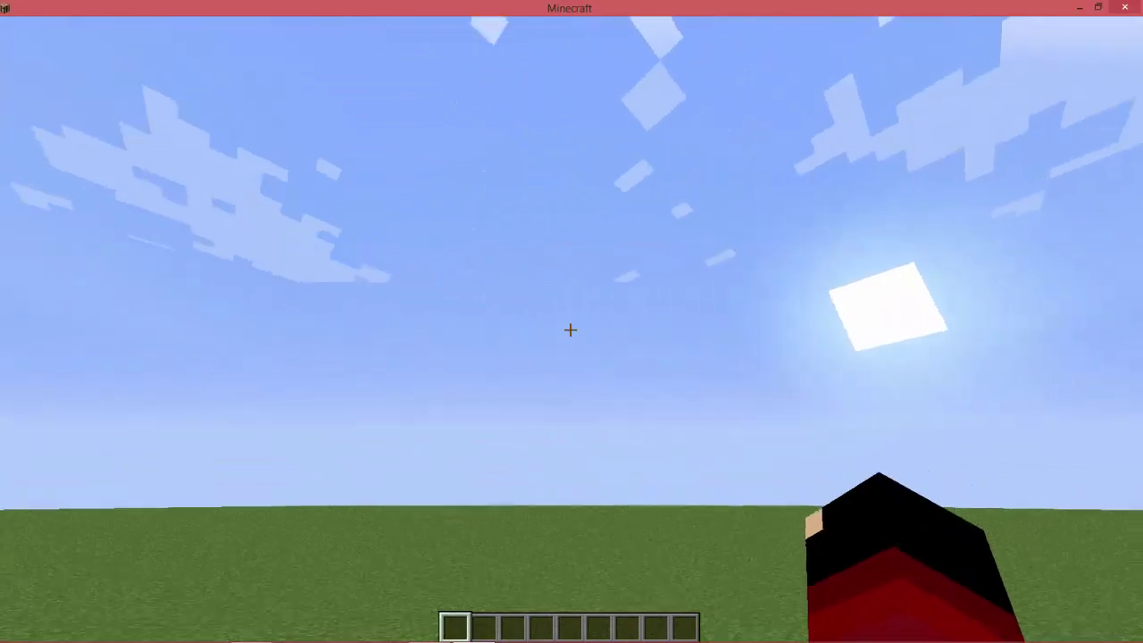
{"action": "key", "text": "F5"}
{"action": "key", "text": "F5"}
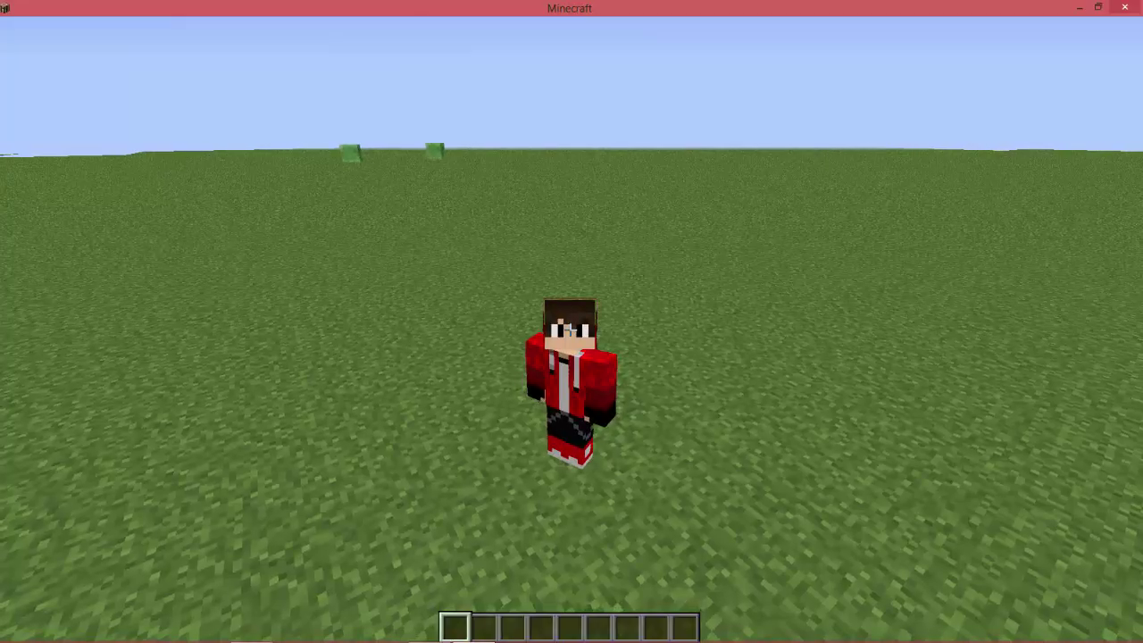